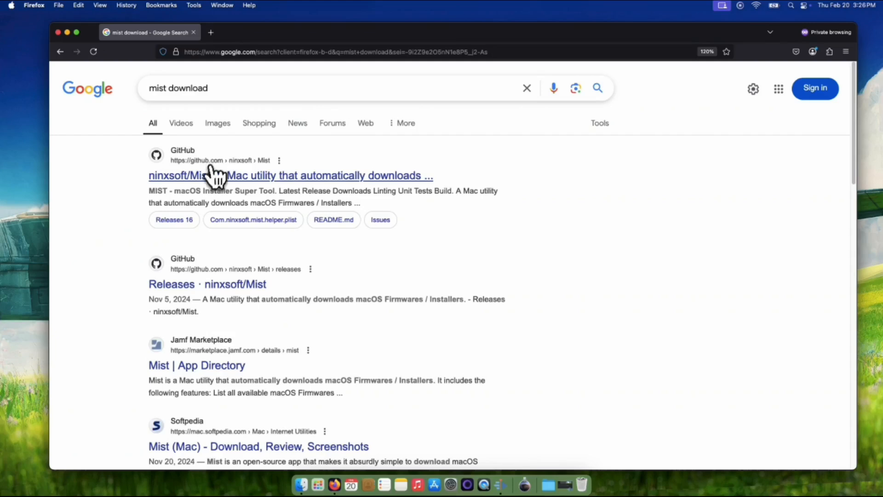
Step: Download Mist.0.20.1.dmg from the latest release of the ninxsoft/Mist repository on GitHub
left_click(202, 177)
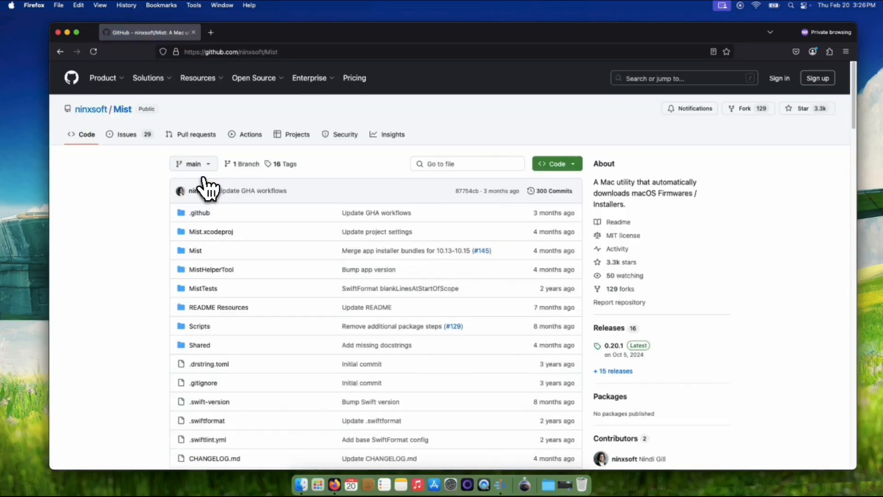
left_click(644, 355)
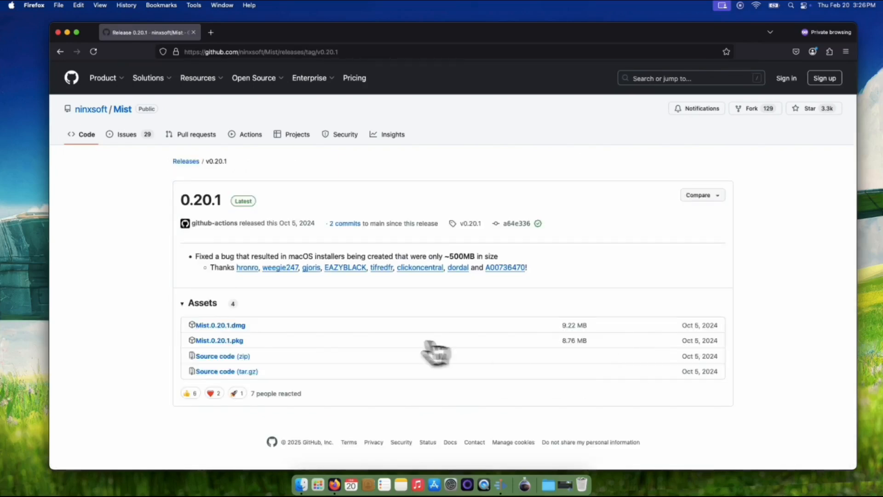
left_click(240, 327)
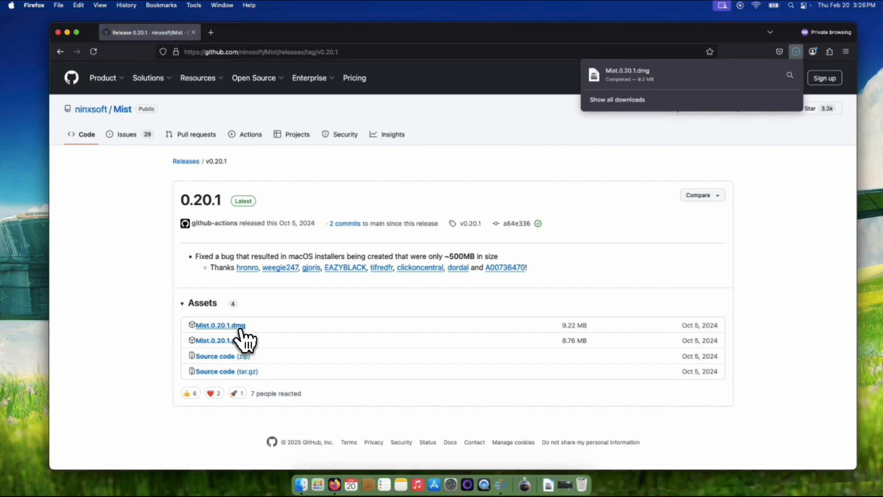
Step: Search for virustotal in a new browser tab and submit the downloaded Mist.0.20.1.dmg to VirusTotal for scanning
left_click(215, 35)
type("virustotal")
key("Return")
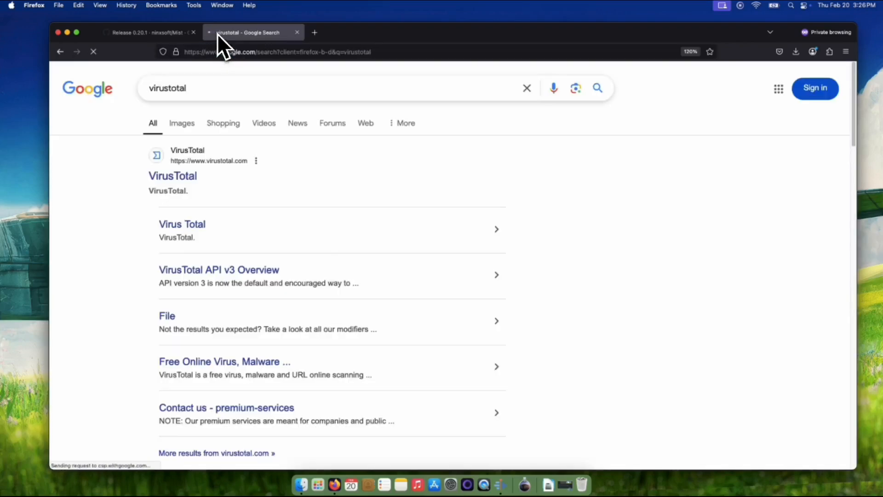
left_click(177, 180)
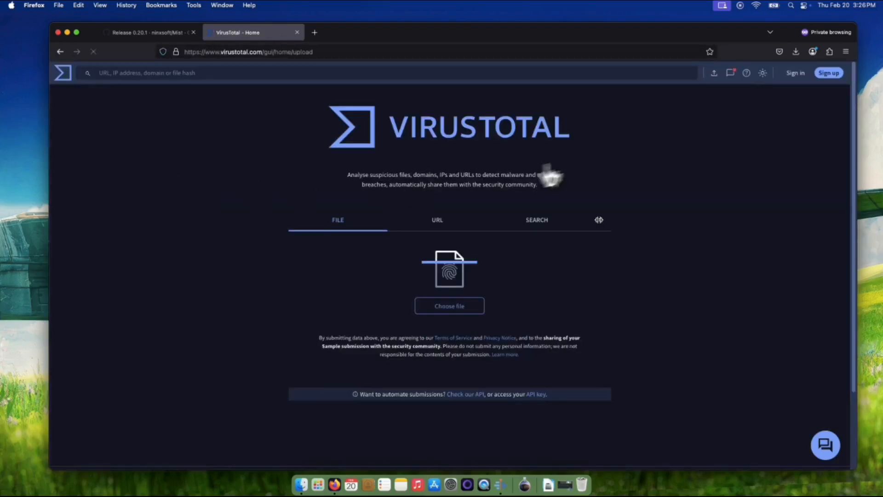
left_click(796, 52)
left_click_drag(628, 74, 461, 247)
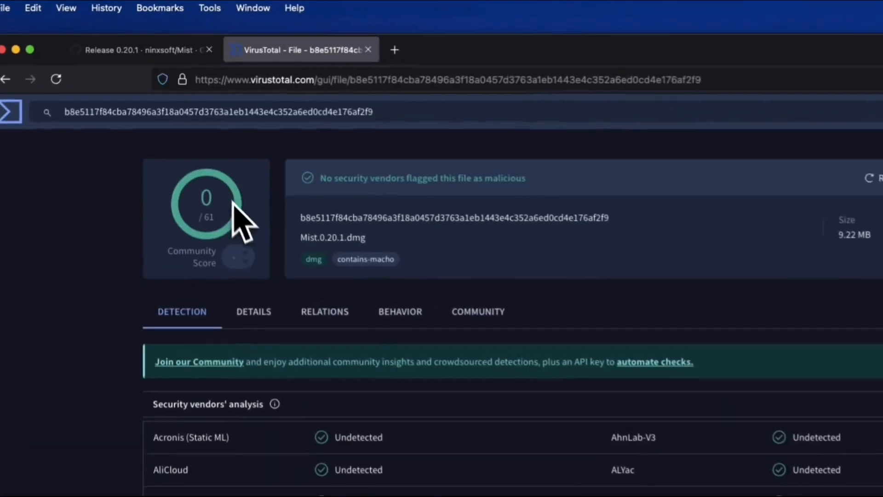
Step: Examine VirusTotal's verdict for Mist.0.20.1.dmg and close its tab
left_click_drag(320, 177, 548, 179)
left_click(556, 182)
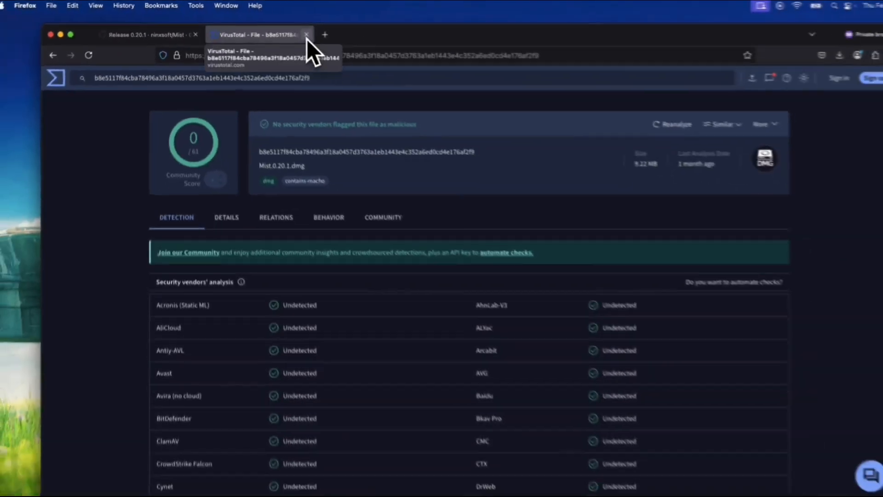
left_click(372, 50)
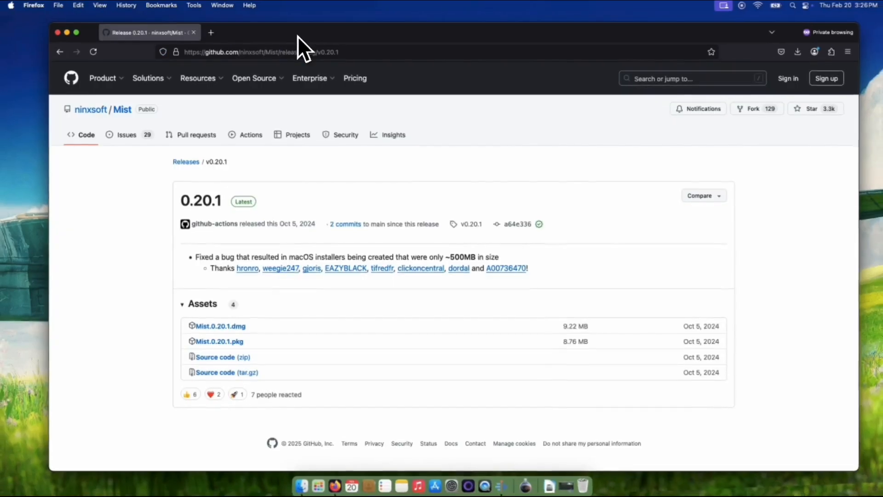
Step: Open the downloaded Mist.0.20.1.dmg and copy the Mist app onto the desktop, closing the browser and disk image windows
left_click(796, 52)
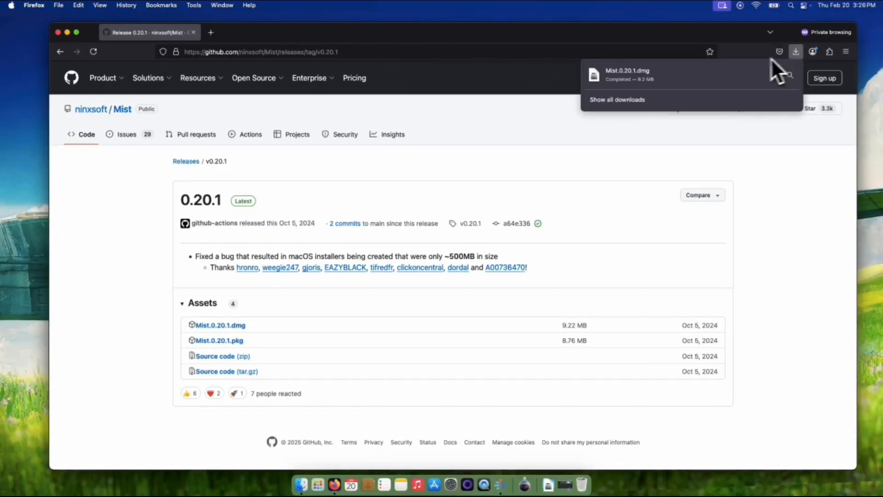
left_click(661, 78)
left_click(58, 32)
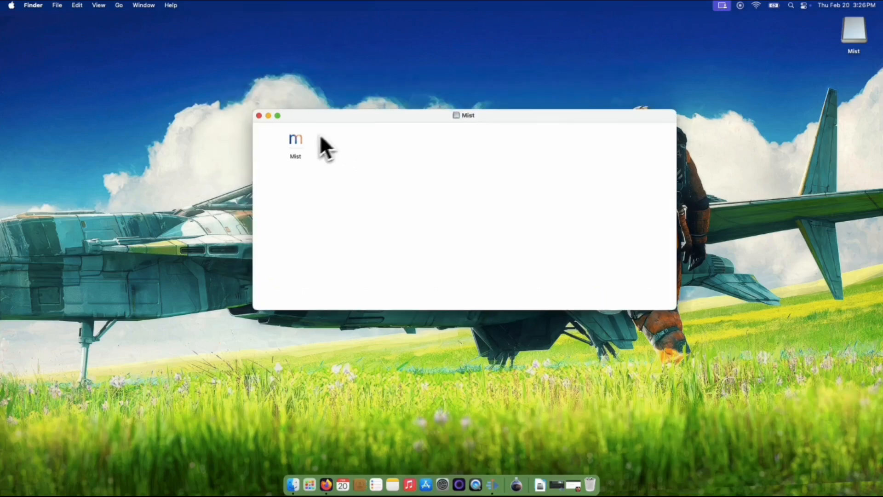
left_click_drag(295, 138, 293, 80)
left_click(259, 115)
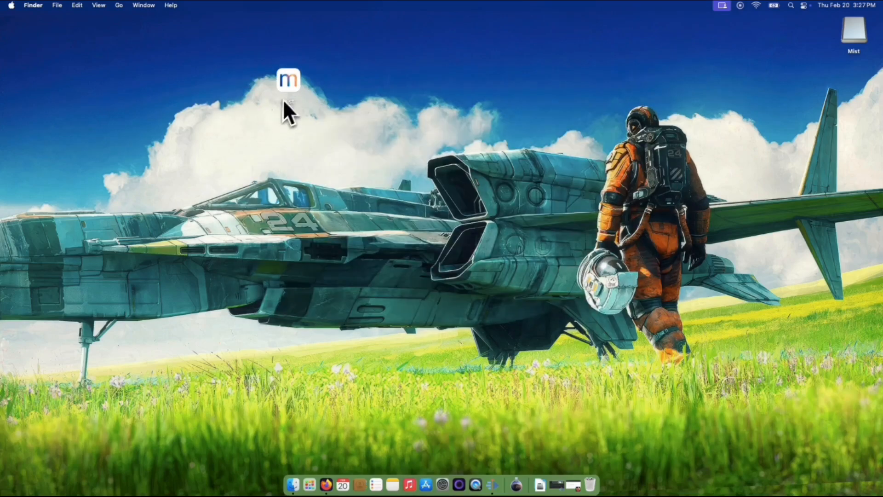
Step: Launch Mist from the desktop and confirm opening the app downloaded from the Internet
right_click(291, 88)
left_click(294, 90)
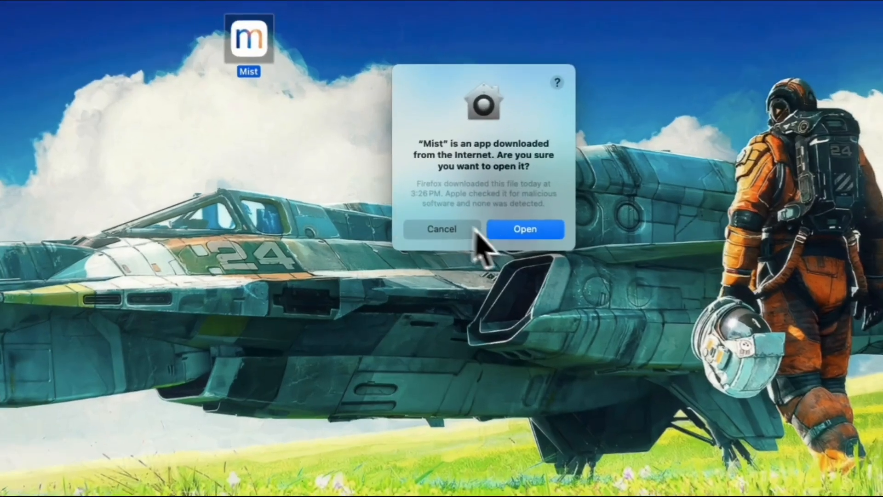
left_click(530, 236)
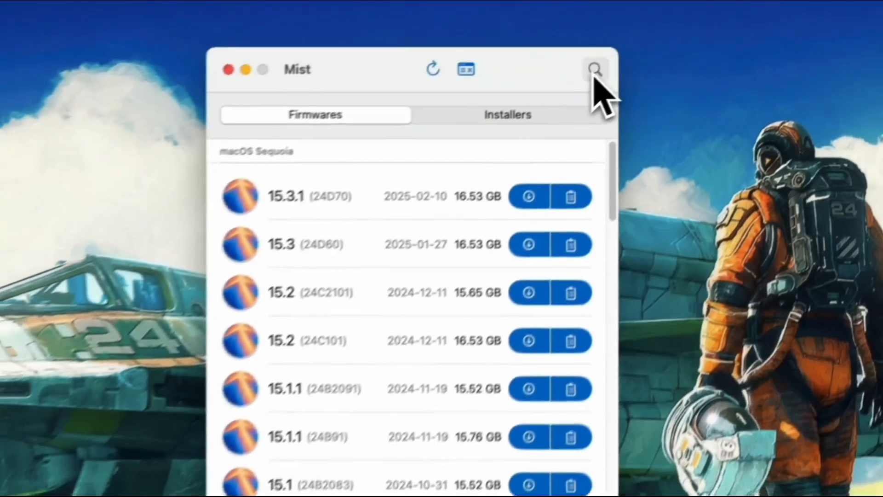
Step: Search the firmware list for "montere" and clear the search
left_click(377, 222)
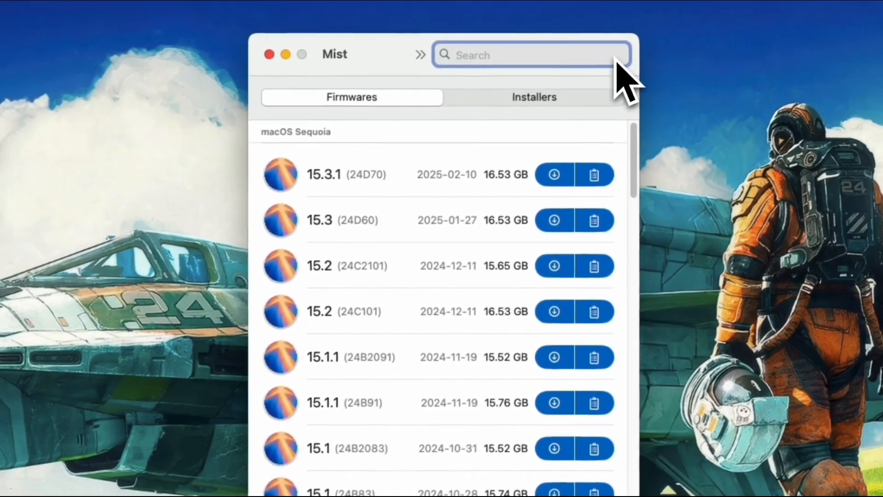
type("montere")
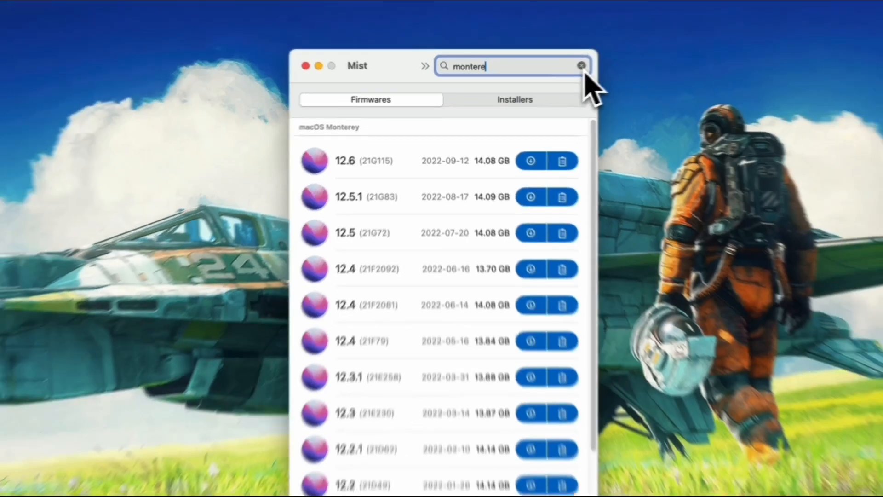
left_click(619, 54)
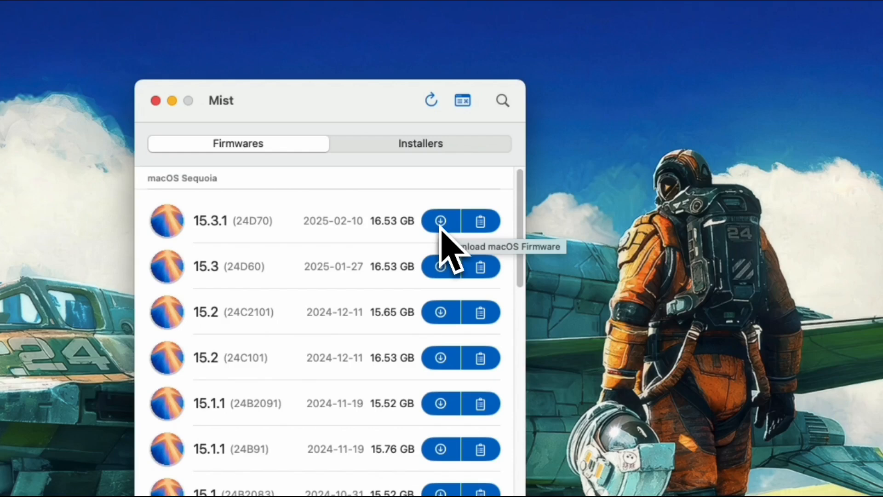
Step: Copy the macOS Sequoia 15.3.1 firmware link and try limiting the list to compatible versions only
left_click(486, 230)
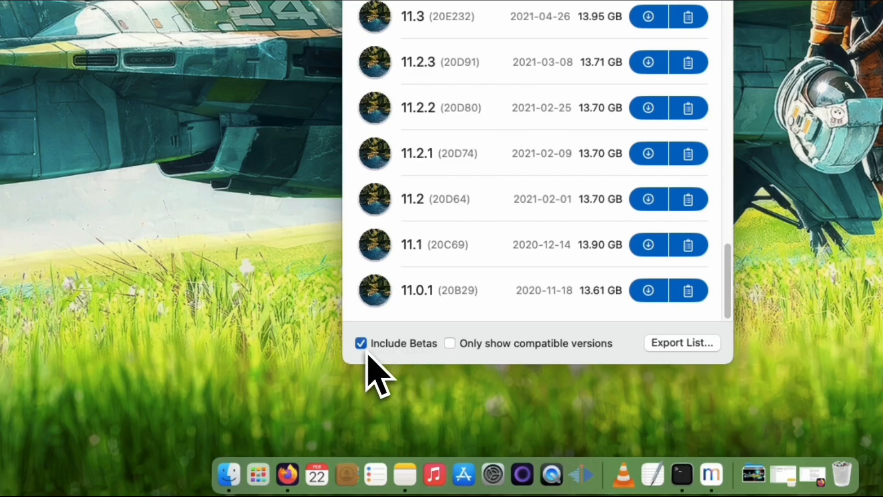
left_click(450, 343)
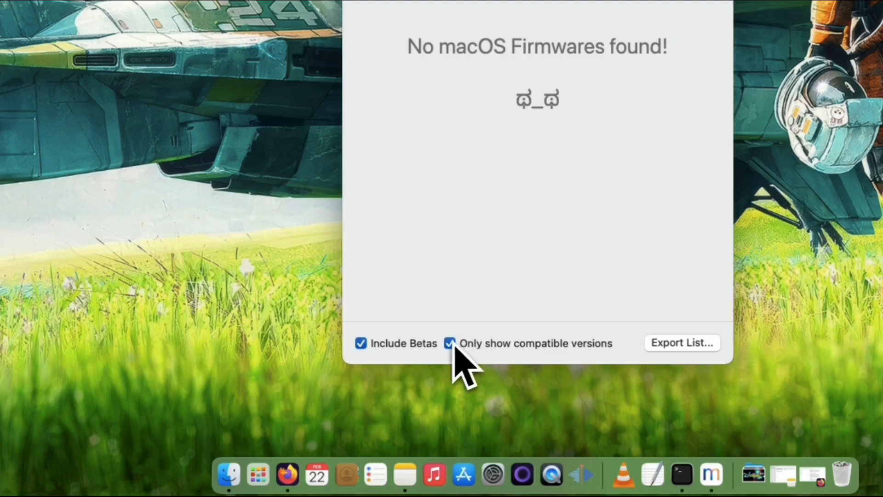
left_click(450, 343)
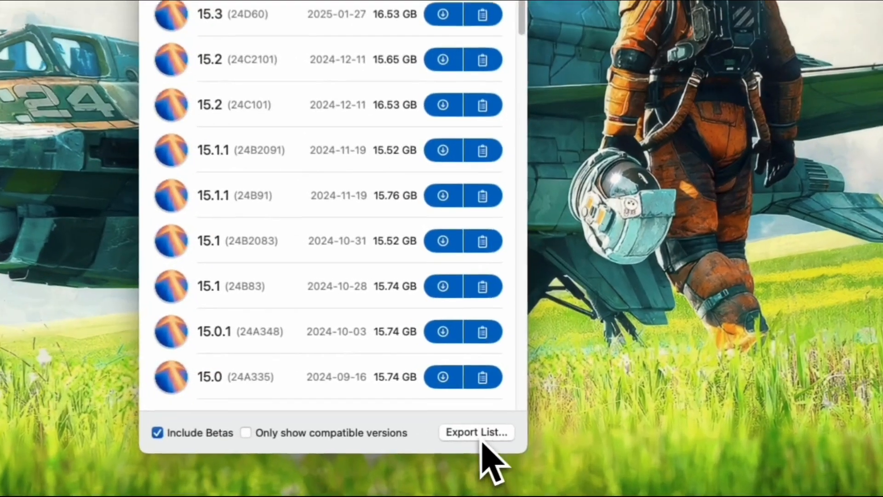
Step: Check which export types are offered for the firmware list, keep CSV, and close the export dialog
left_click(478, 435)
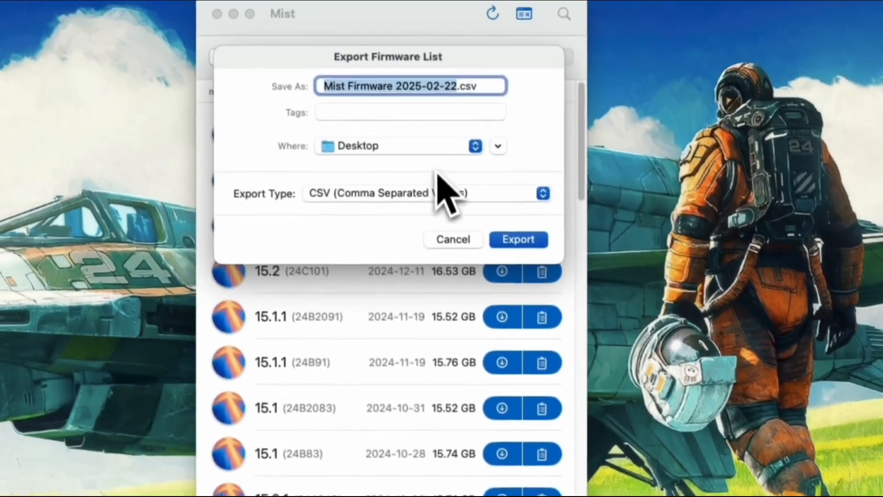
left_click(415, 194)
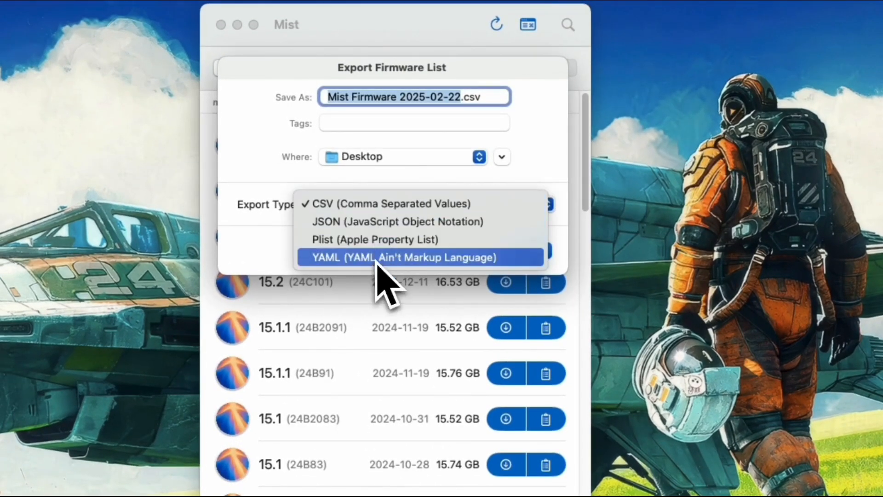
left_click(393, 203)
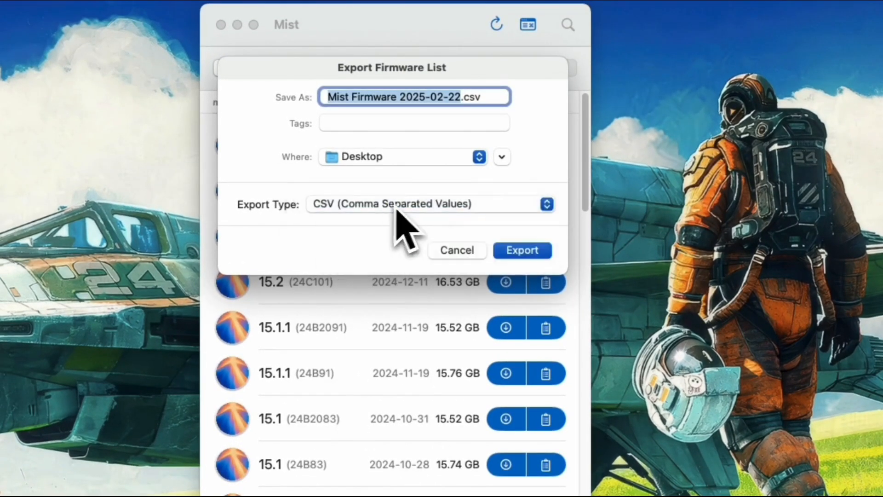
left_click(496, 255)
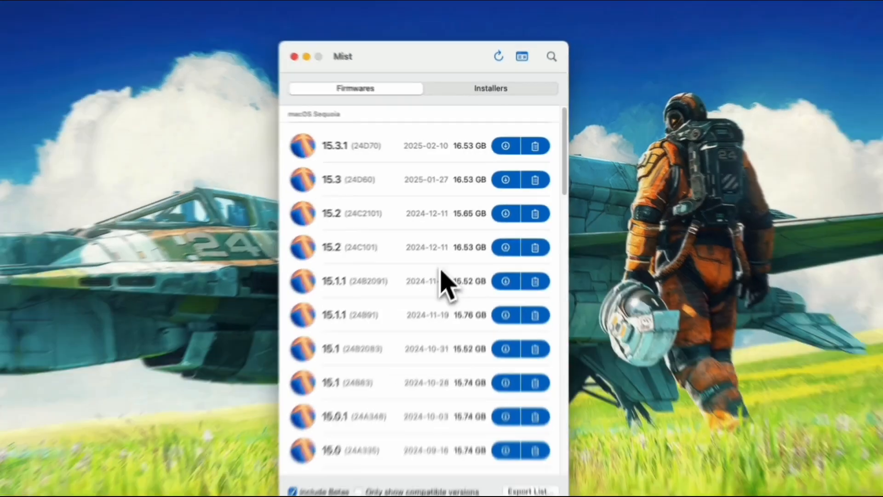
Step: Find macOS Mojave 10.14.6 among the installers and request its download, continuing despite the incompatibility with this Mac
left_click(489, 91)
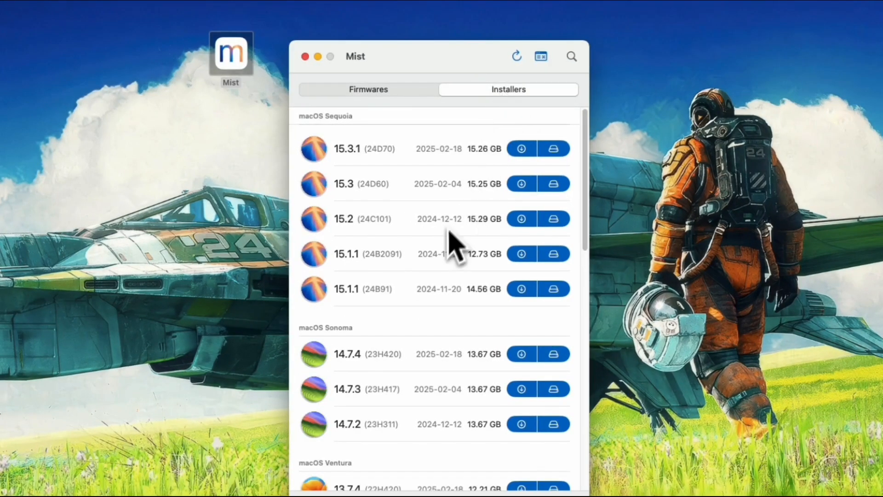
scroll(441, 274, "down", 15)
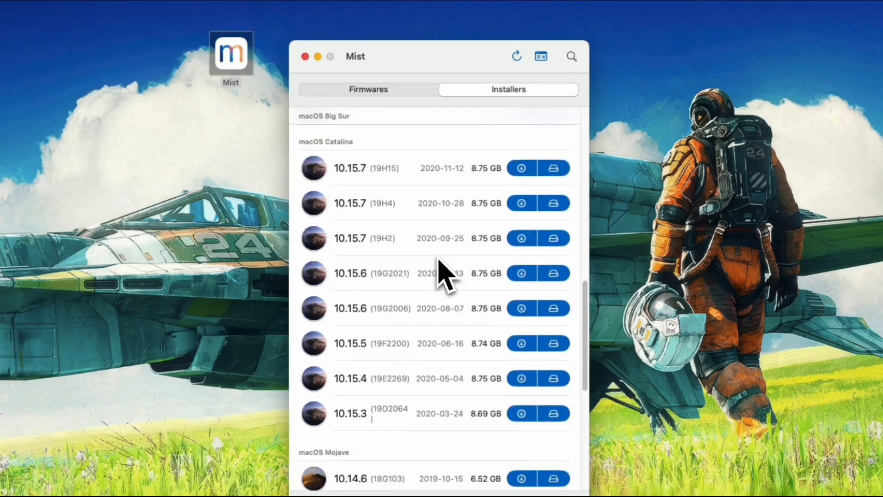
scroll(442, 274, "down", 5)
scroll(441, 274, "down", 1)
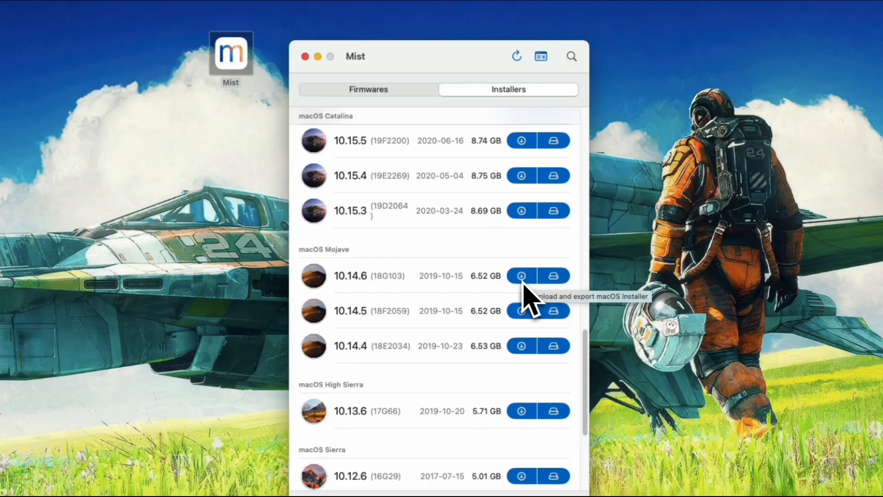
left_click(524, 282)
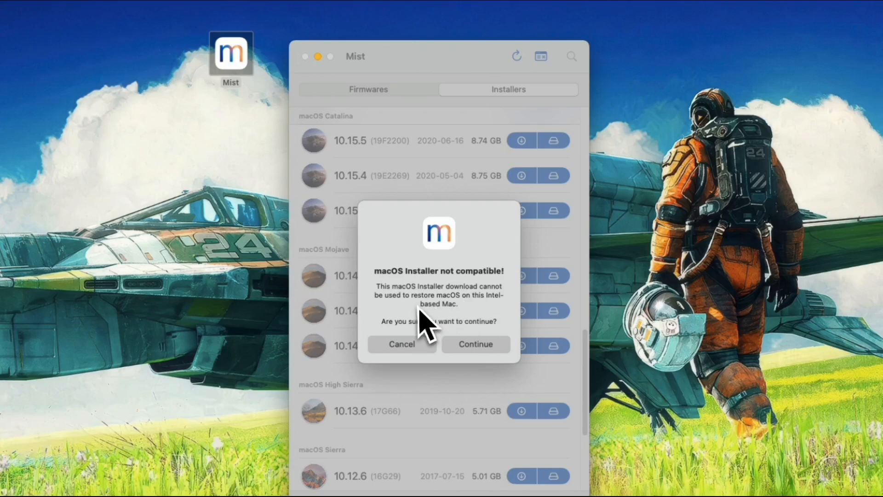
left_click(482, 350)
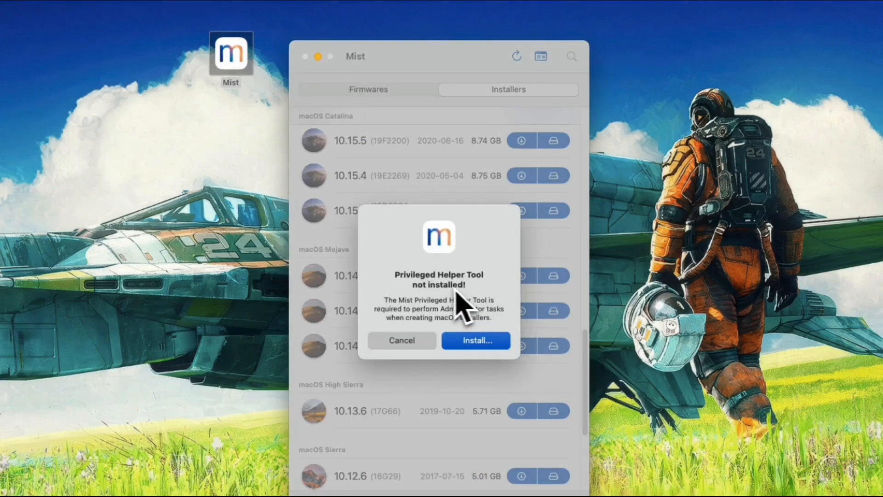
Step: Install Mist's Privileged Helper Tool, authorizing it with the account password
left_click(471, 340)
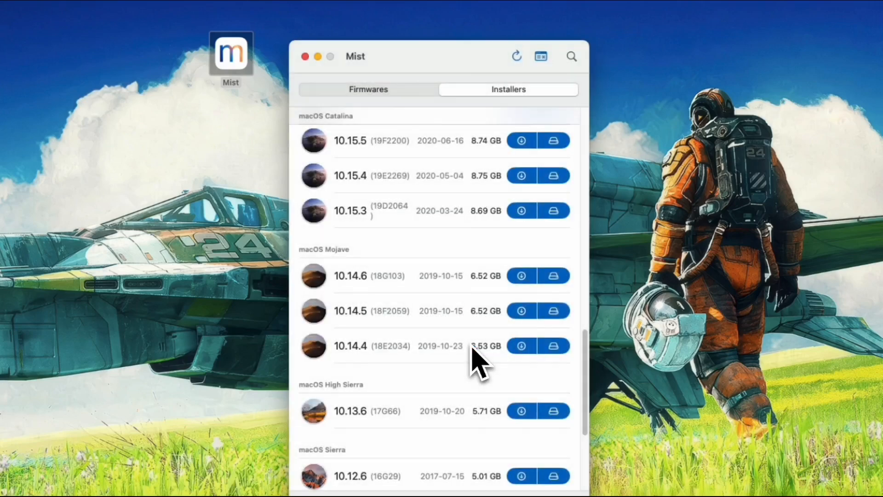
type("****")
key("Return")
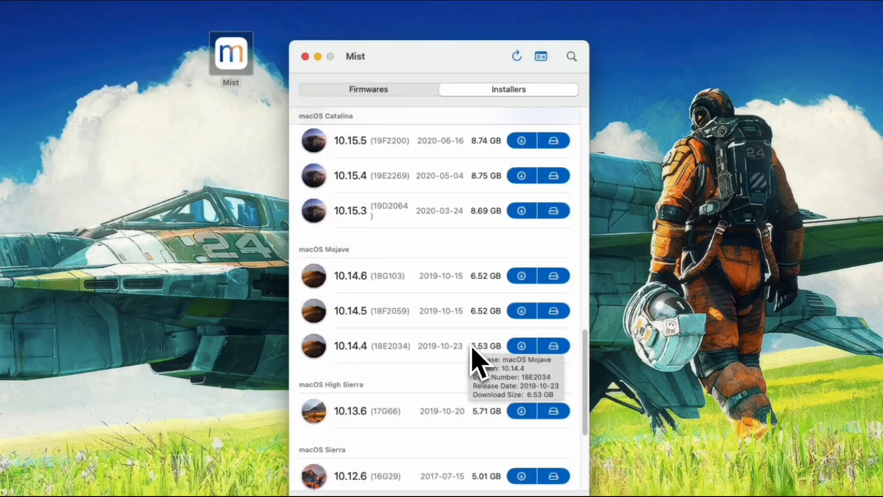
Step: Request the macOS Mojave 10.14.6 installer download again and proceed to the Full Disk Access settings
left_click(525, 279)
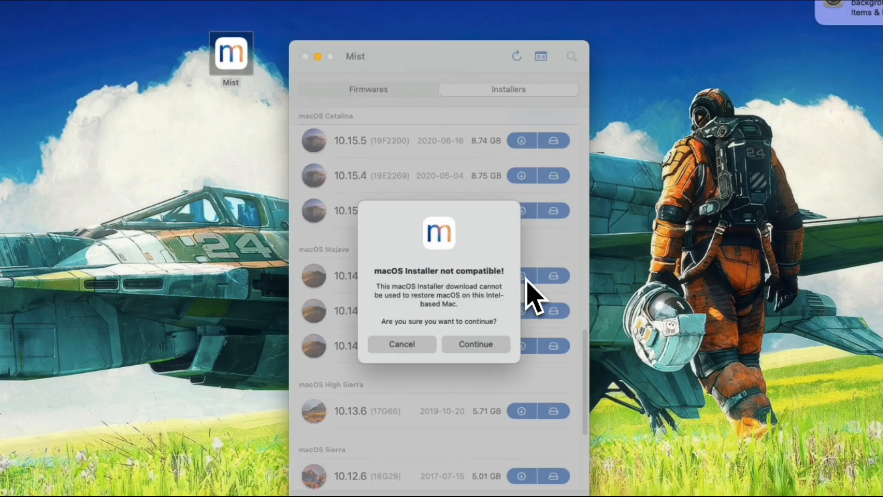
left_click(482, 342)
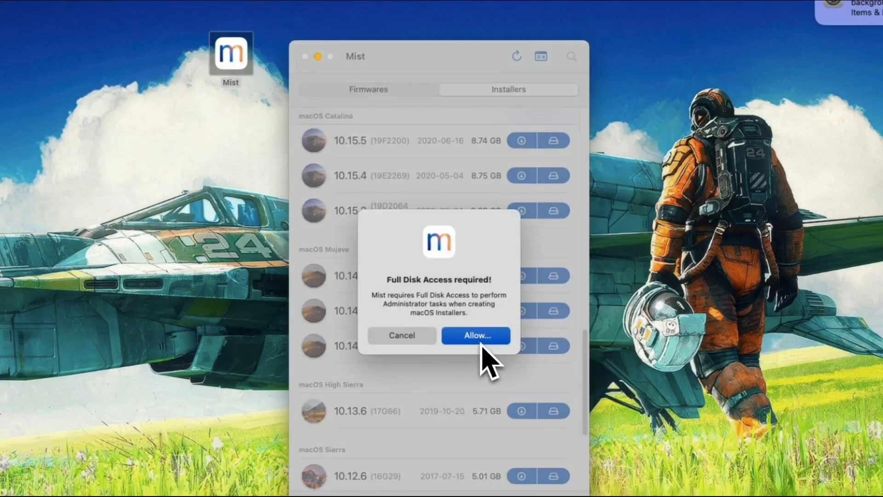
left_click(480, 340)
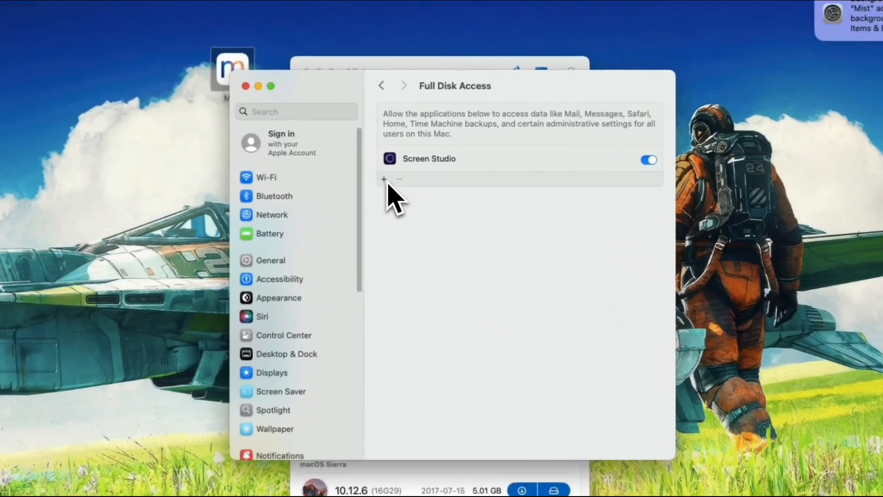
Step: Grant Full Disk Access to the Mist app on the Desktop, let Mist quit and reopen, and close System Settings
left_click(385, 180)
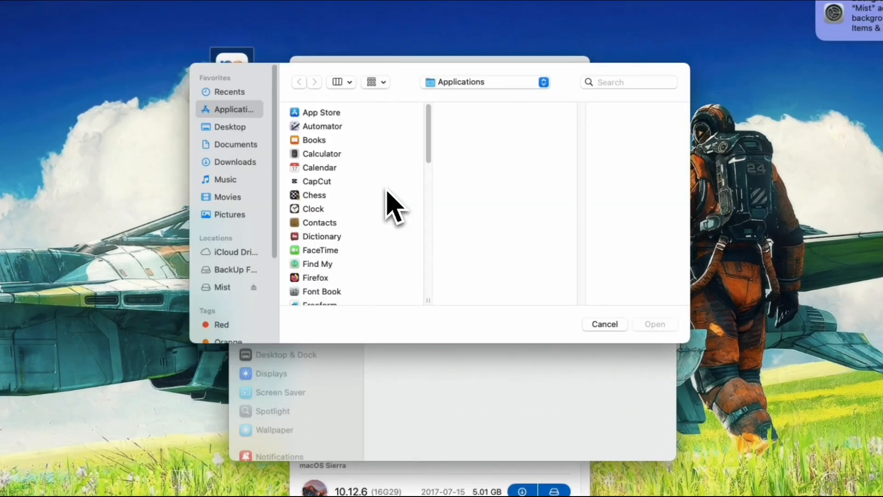
left_click(245, 128)
left_click(309, 114)
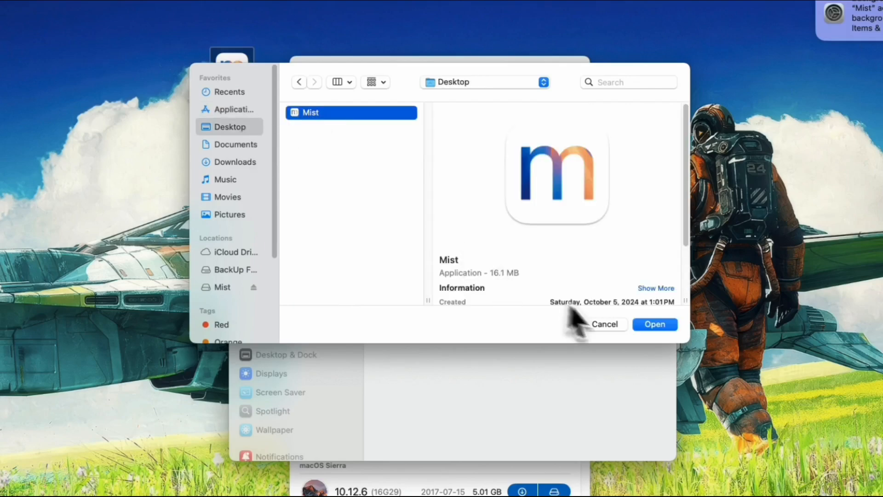
left_click(651, 325)
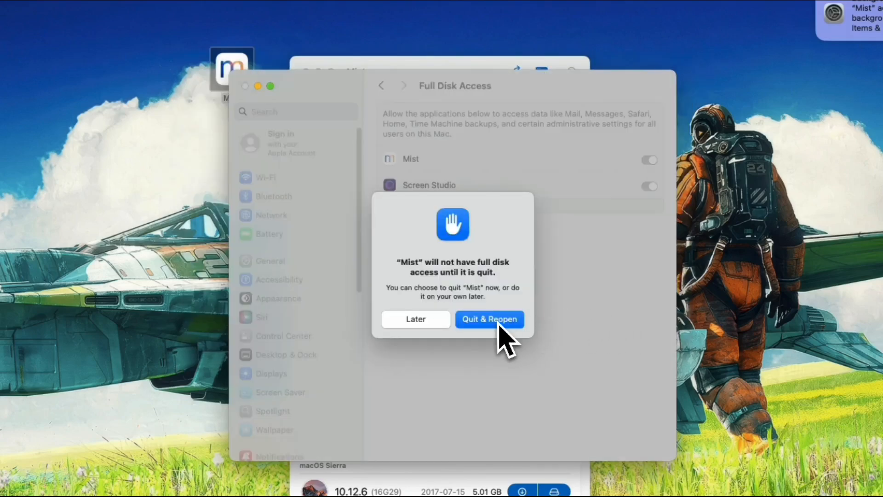
left_click(499, 323)
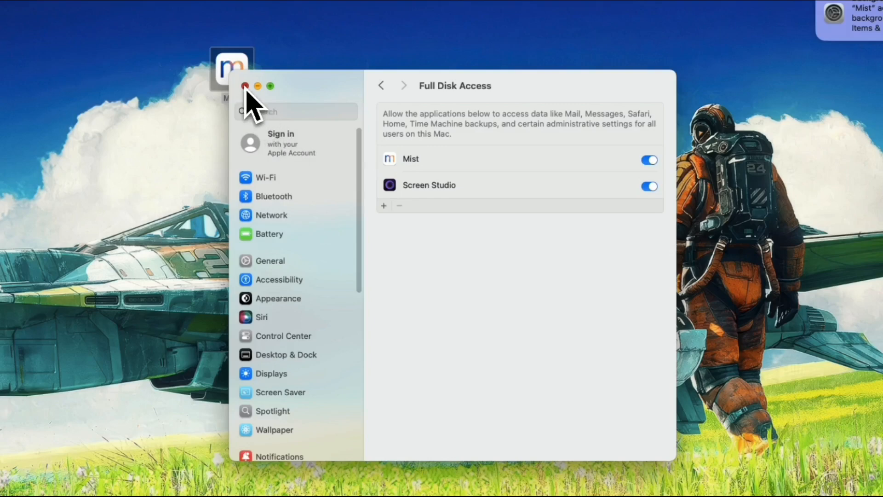
left_click(245, 86)
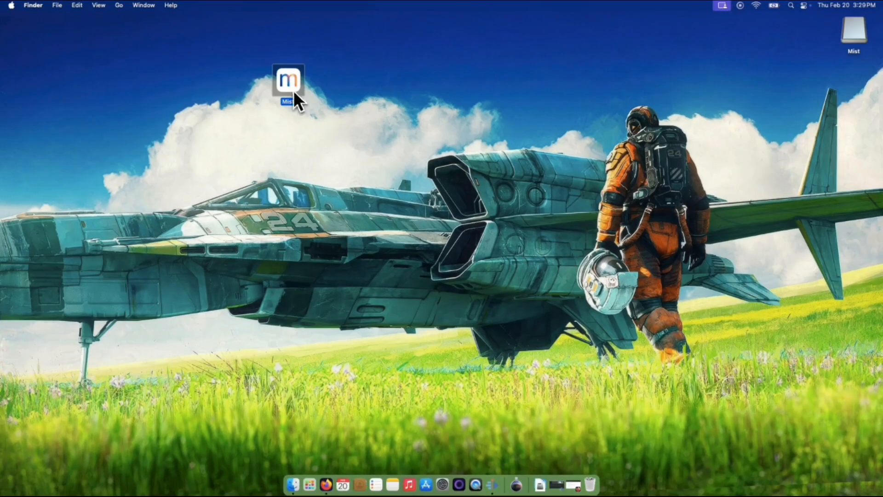
Step: Launch Mist from the desktop and request the macOS Mojave 10.14.6 installer download, continuing despite the incompatibility with this Mac
double_click(293, 92)
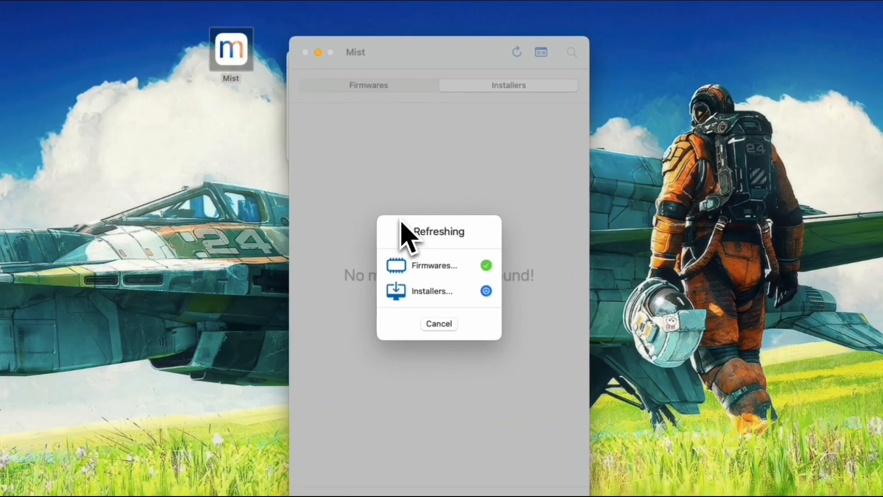
scroll(404, 237, "down", 10)
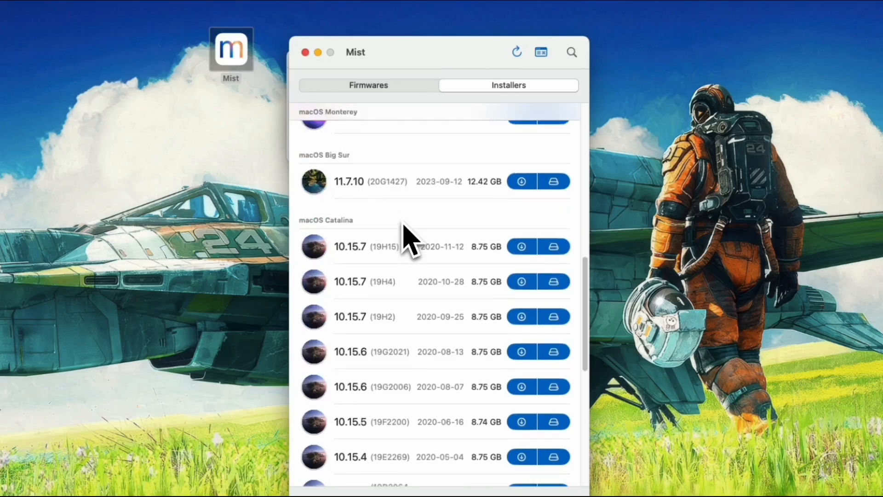
scroll(403, 225, "down", 6)
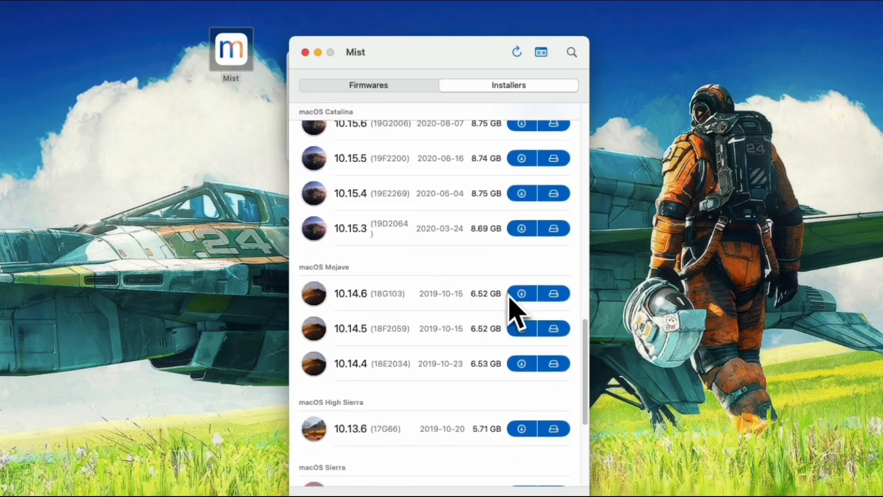
left_click(523, 295)
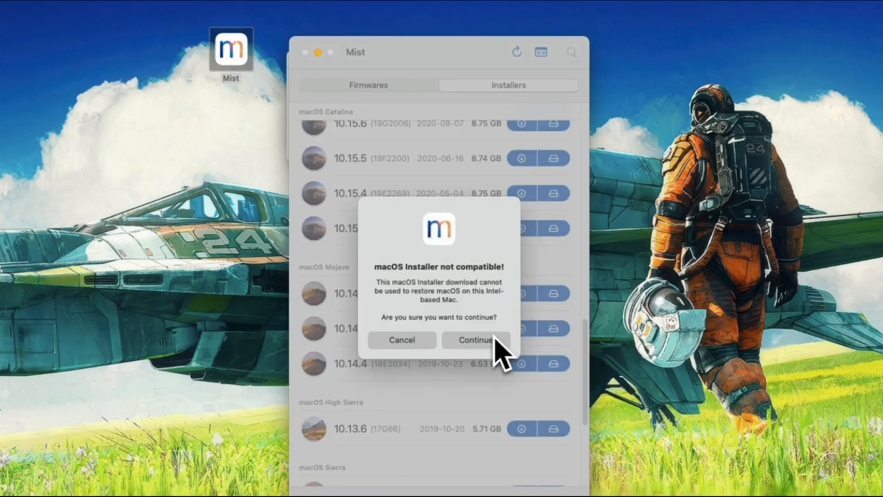
left_click(496, 340)
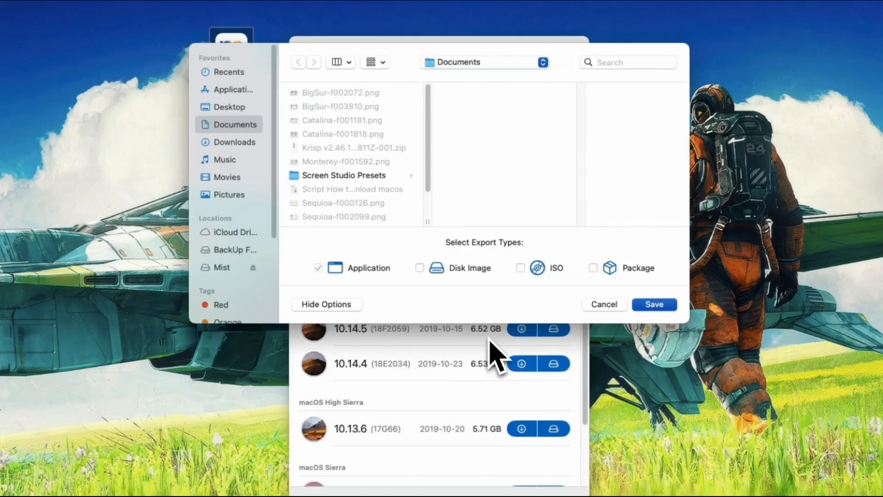
Step: Save the Mojave installer to the Desktop with the Application export type and close the download summary
left_click(235, 107)
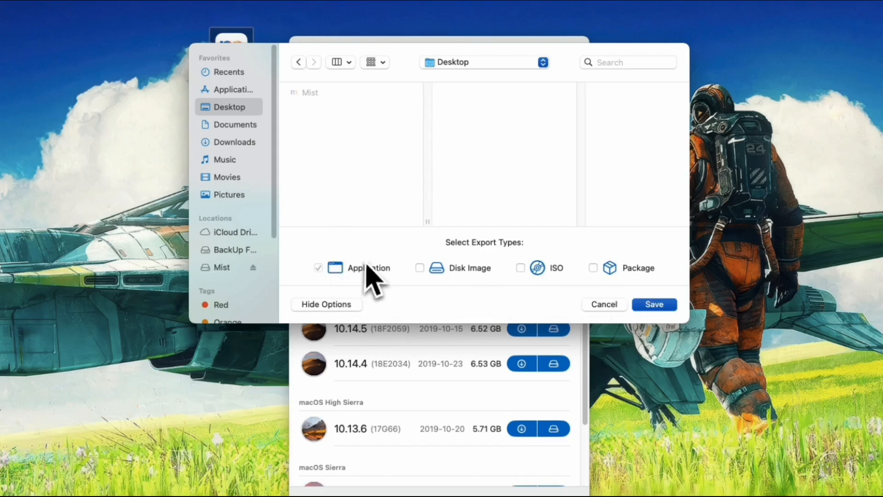
left_click(654, 305)
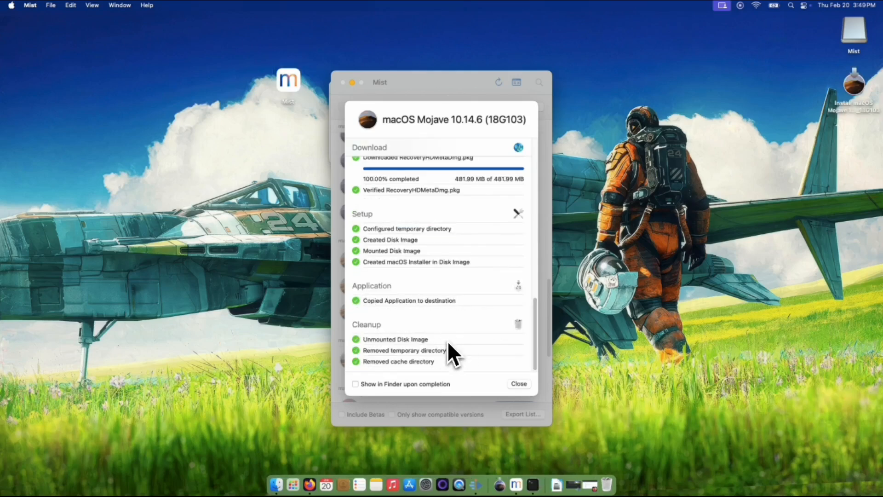
left_click(519, 383)
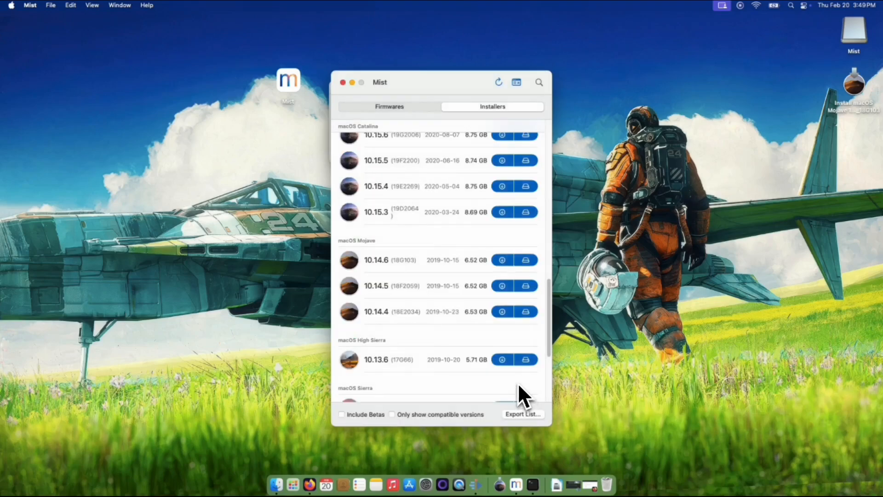
Step: Move the downloaded Mojave installer toward the middle of the desktop and open its file information to examine it
left_click_drag(854, 84, 579, 79)
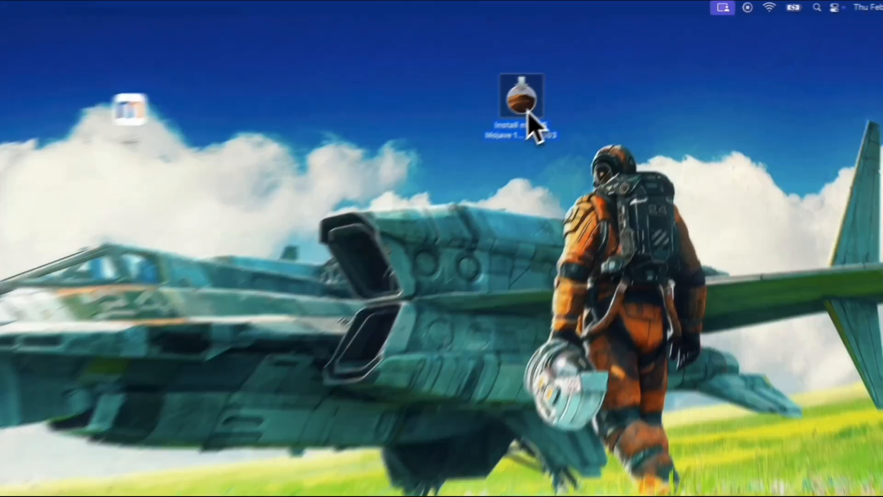
right_click(578, 80)
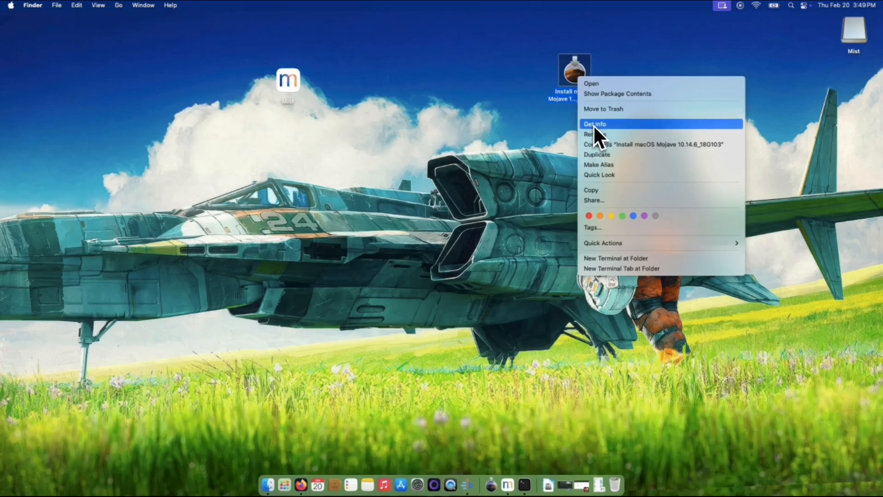
left_click(587, 131)
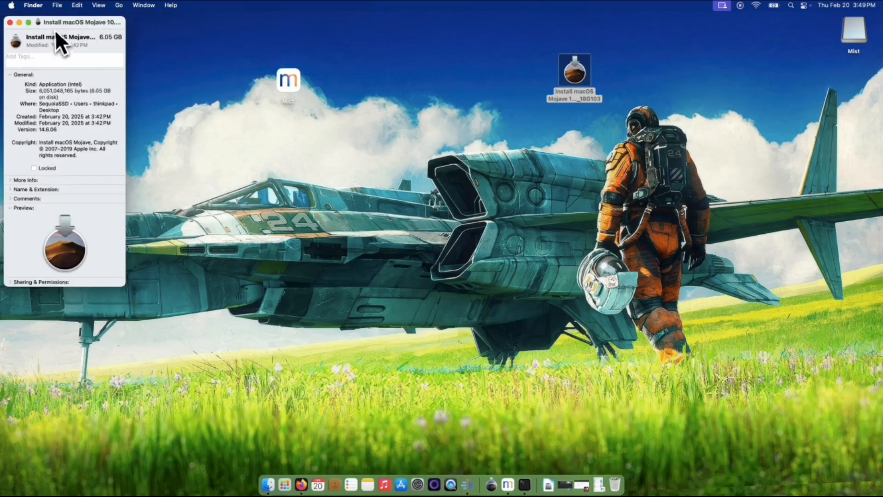
left_click_drag(57, 35, 414, 36)
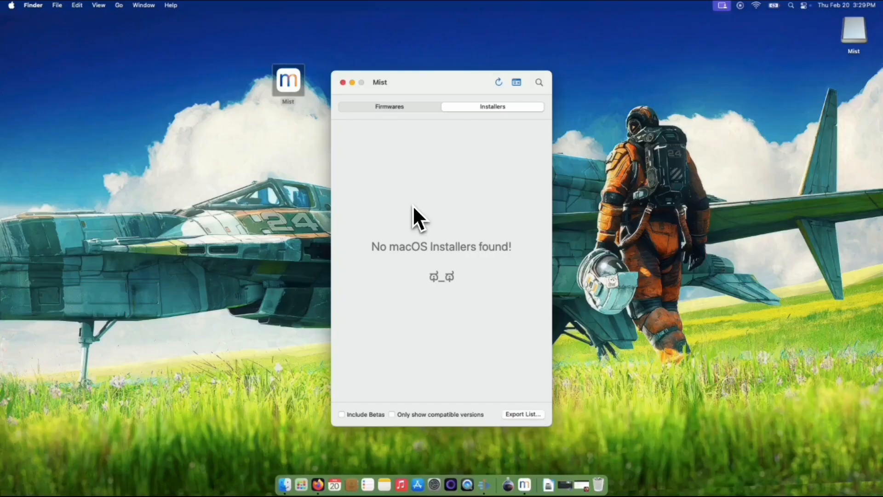
Step: Start creating a bootable installer for macOS High Sierra 10.13.6 in Mist, continuing despite the incompatibility with this Mac
key("super+r")
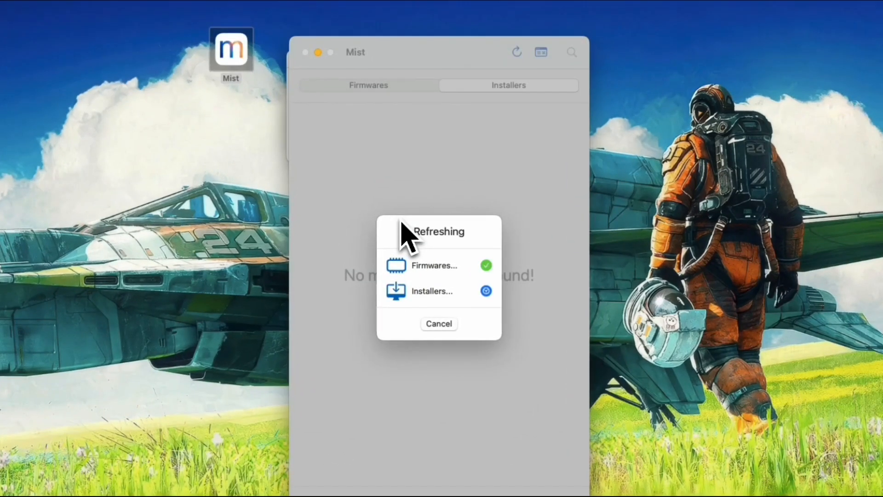
scroll(428, 266, "down", 15)
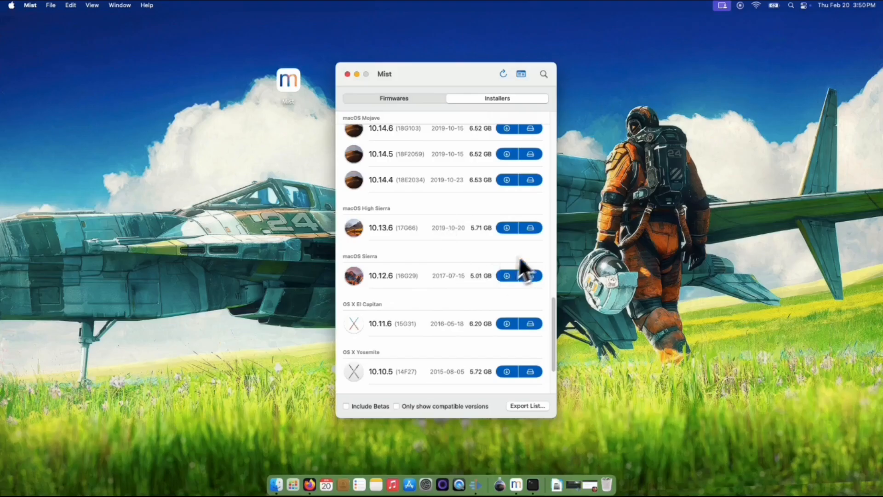
left_click(532, 228)
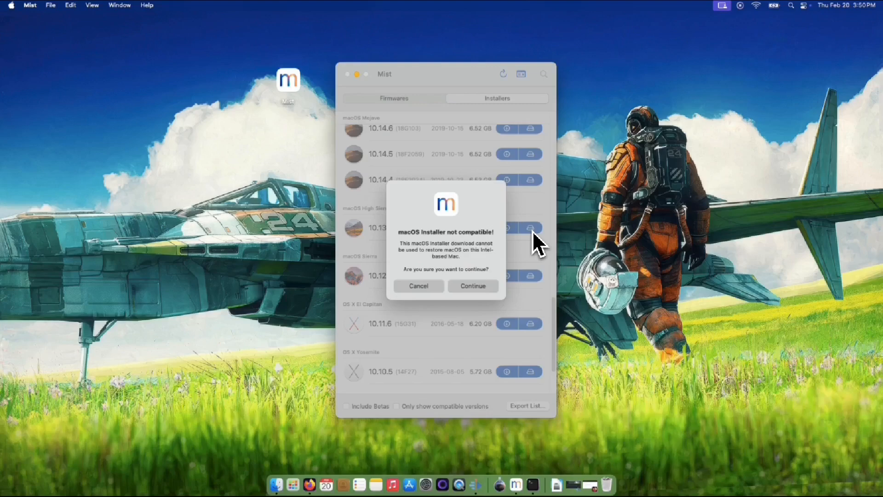
left_click(478, 286)
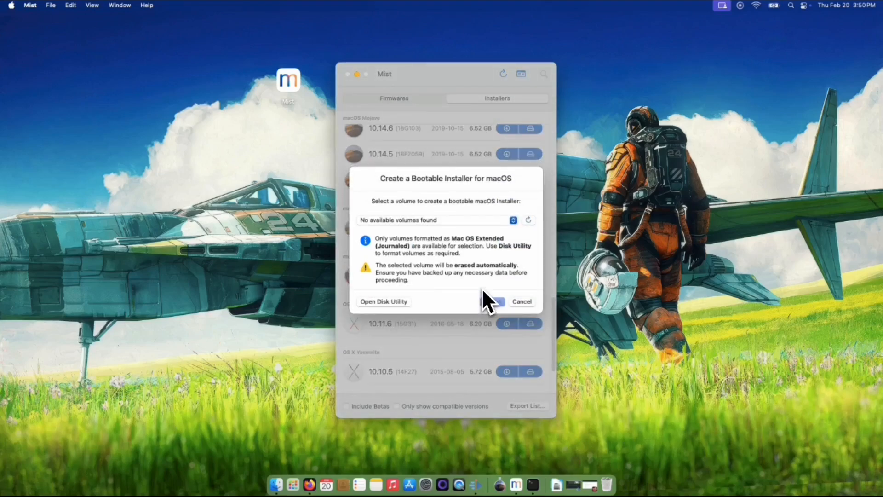
Step: Check the available target volumes, refresh them, and choose "Install macOS Sonoma - 31.06 GB" for the bootable installer
left_click(514, 221)
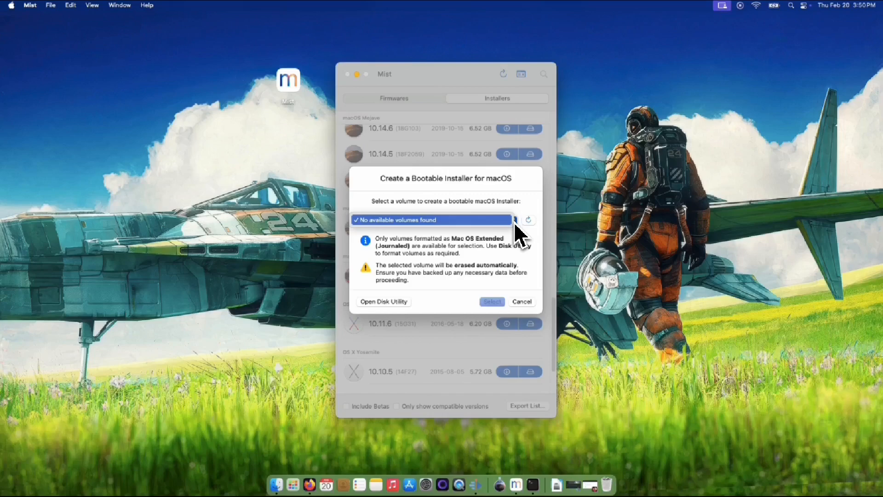
left_click(515, 223)
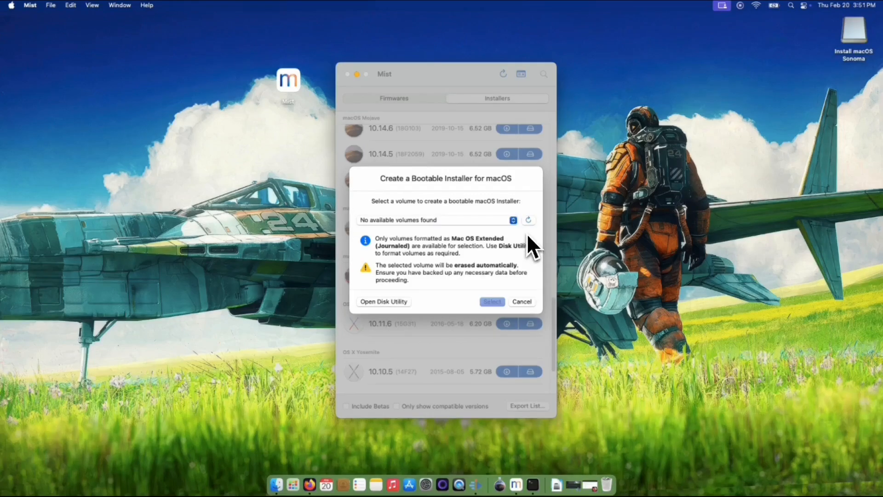
left_click(529, 222)
left_click(514, 221)
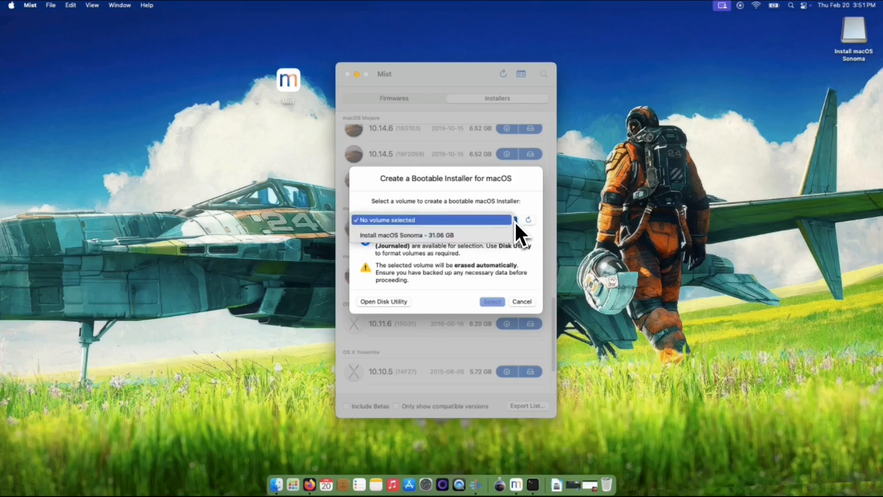
left_click(432, 235)
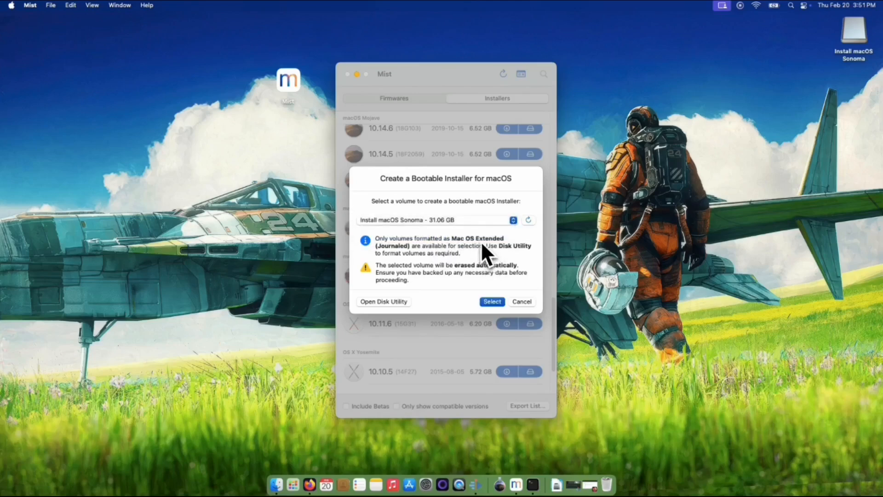
Step: Open Disk Utility from the bootable installer dialog, show all devices, and select the external SanDisk Cruzer Blade Media drive
left_click(395, 301)
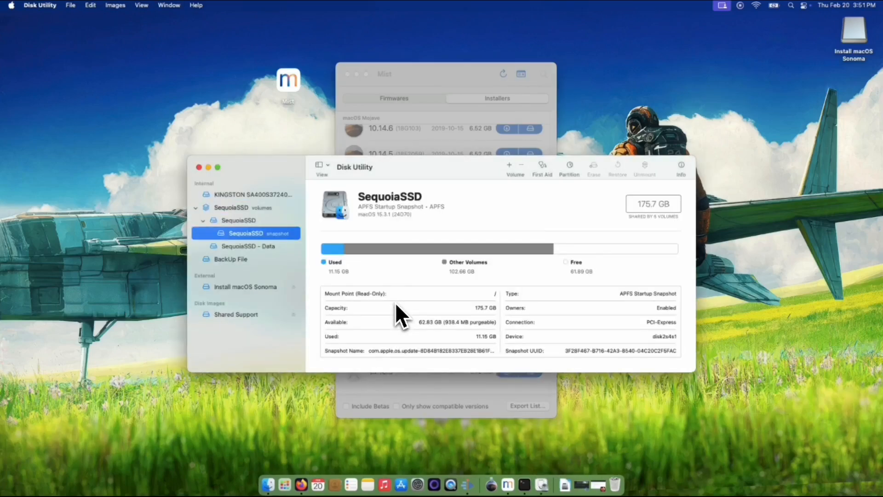
left_click(330, 168)
left_click(332, 207)
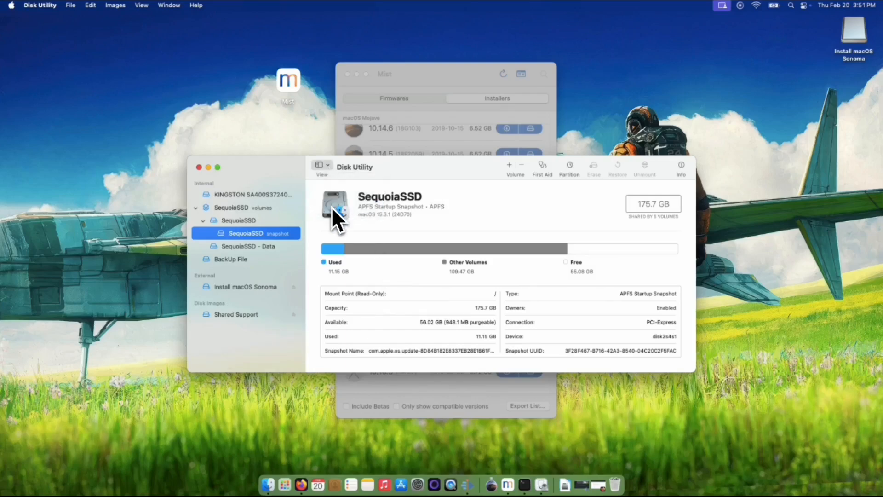
left_click(196, 195)
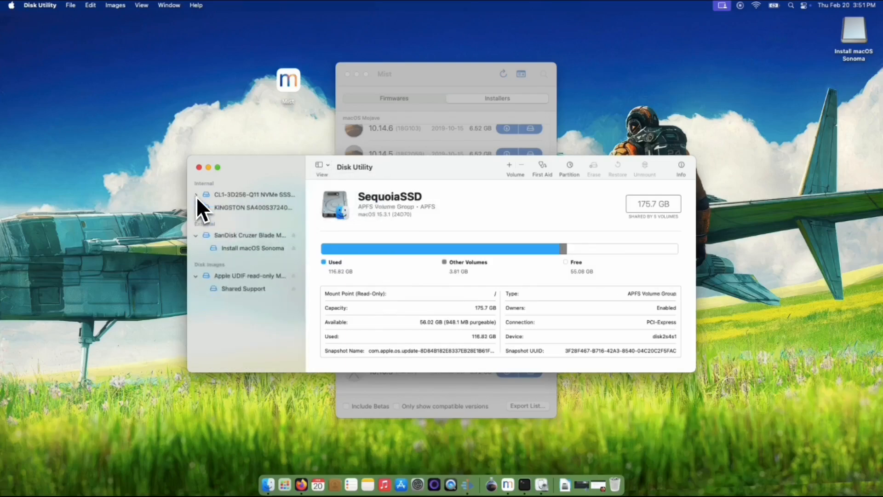
left_click(241, 237)
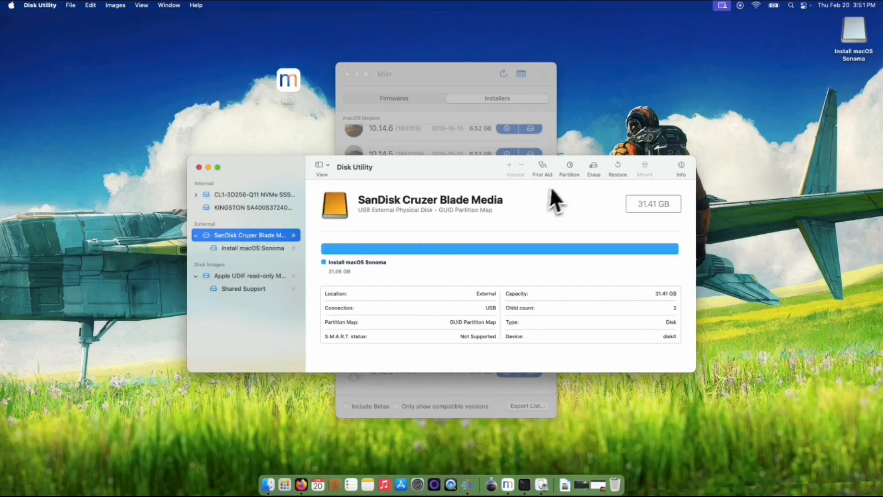
Step: Erase the SanDisk Cruzer Blade drive with the name USB, format Mac OS Extended (Journaled) and scheme GUID Partition Map
left_click(594, 165)
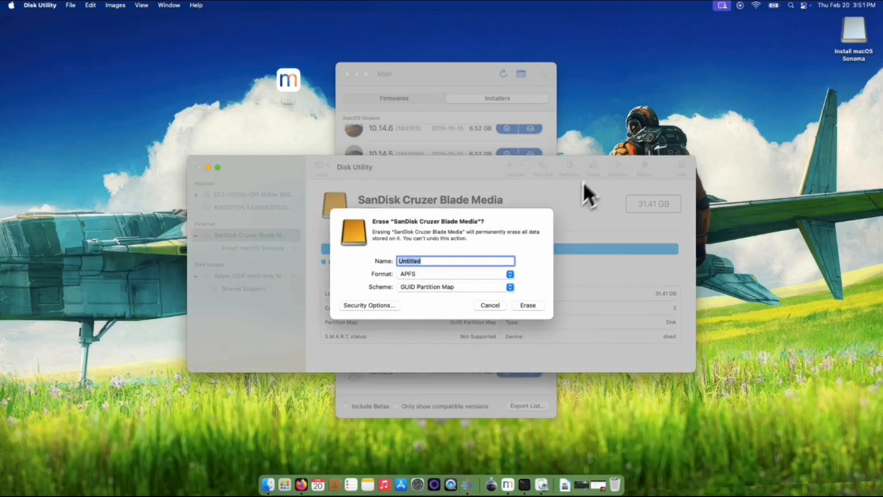
left_click(489, 287)
left_click(487, 287)
left_click(493, 277)
left_click(464, 319)
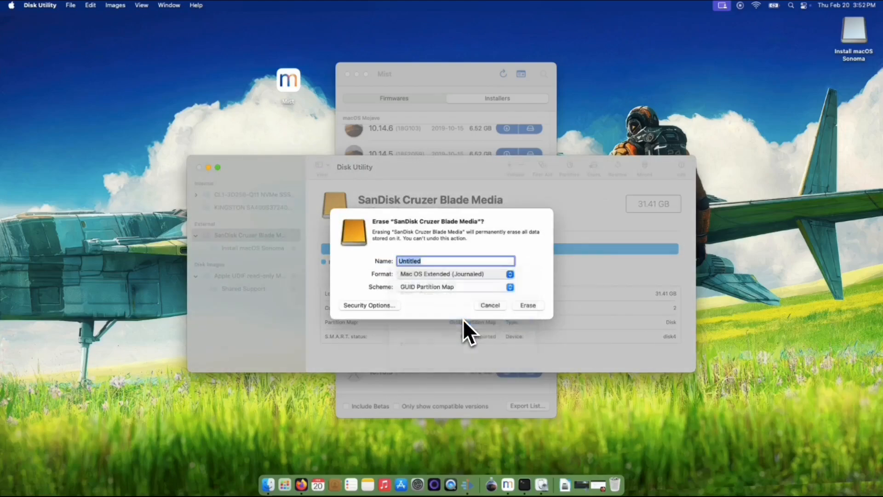
left_click(482, 285)
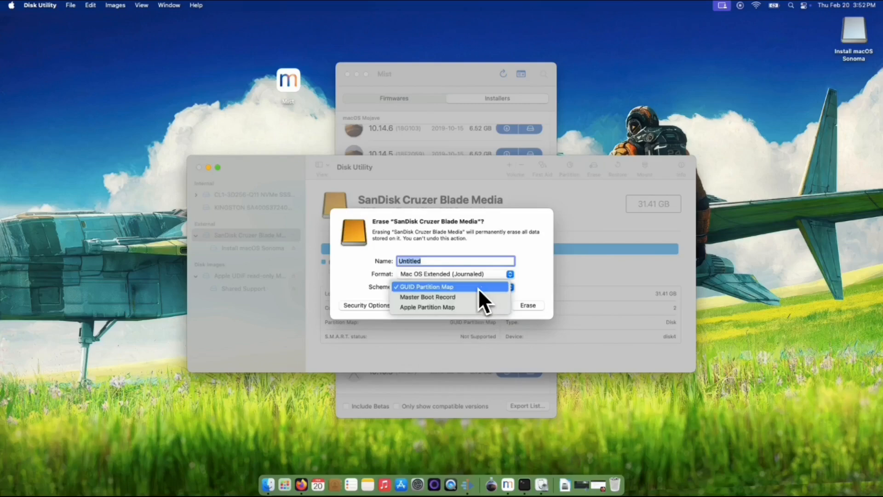
left_click(443, 288)
type("USB")
left_click(522, 305)
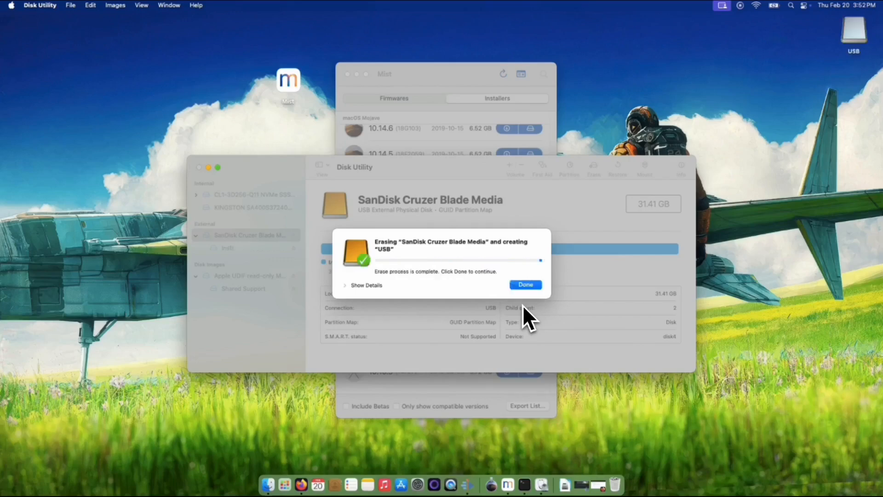
left_click(525, 284)
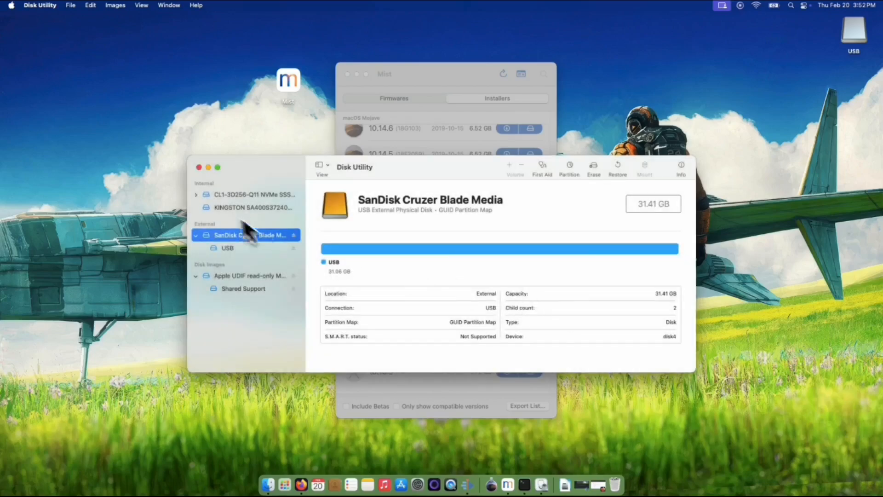
Step: Quit Disk Utility, refresh the volumes in Mist, and choose "USB - 31.06 GB" as the bootable installer's target
key("super+q")
left_click(528, 220)
left_click(513, 221)
left_click(414, 237)
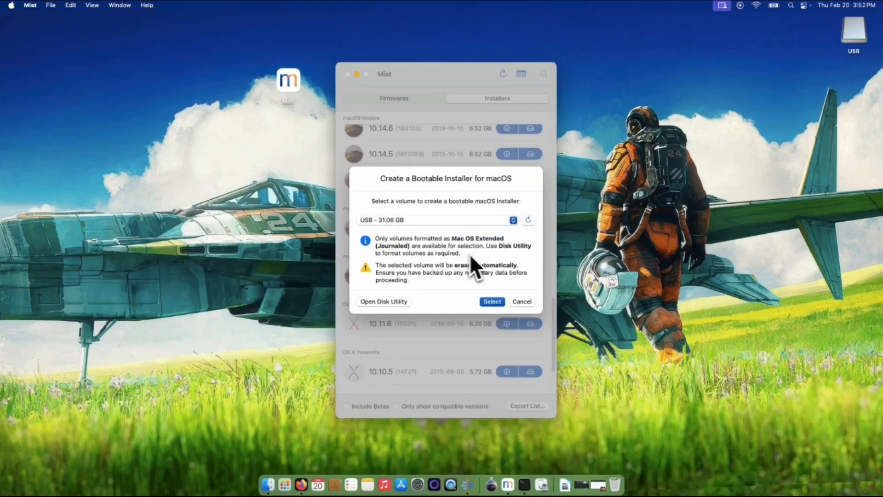
Step: Confirm the USB volume as the target and start creating the bootable macOS High Sierra 10.13.6 installer
left_click(492, 301)
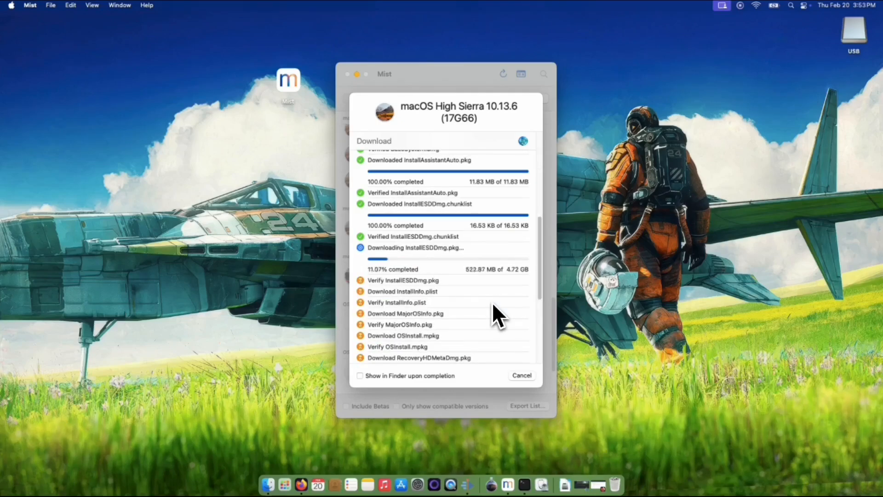
Step: Open Terminal and ping swcdn.apple.com while the High Sierra installer downloads
left_click(791, 6)
type("terminal")
key("Return")
type("ping swcdn.apple.com")
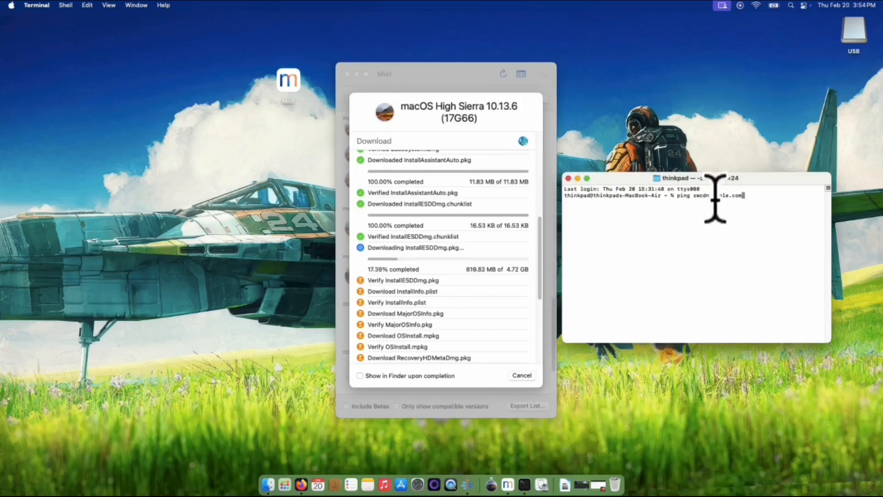
key("Return")
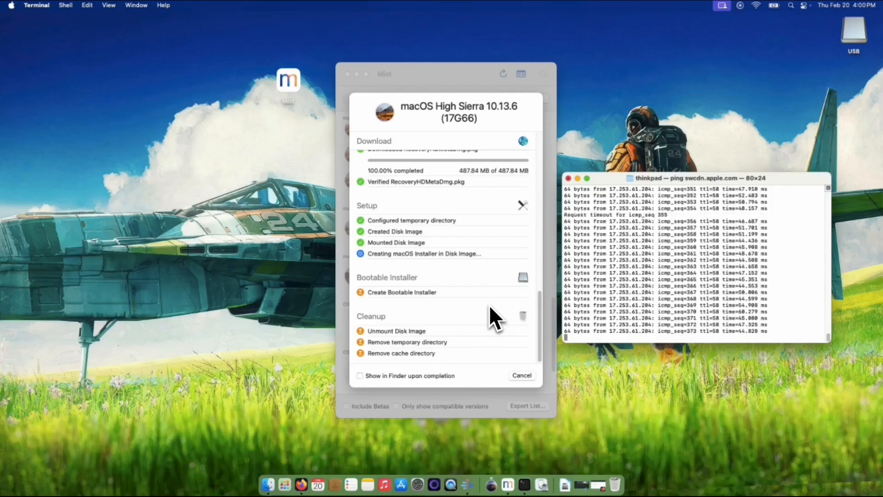
Step: Close the Terminal window and the completed macOS High Sierra installer dialog, and minimize the Mist window
left_click(568, 178)
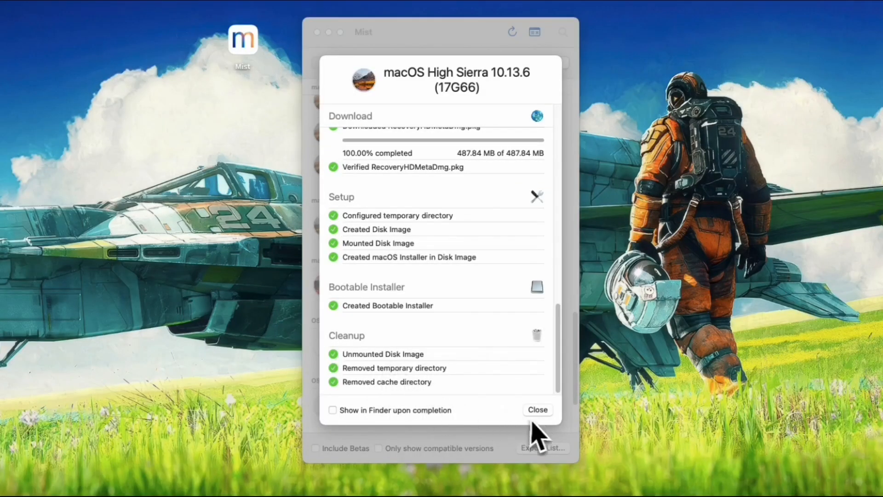
left_click(536, 410)
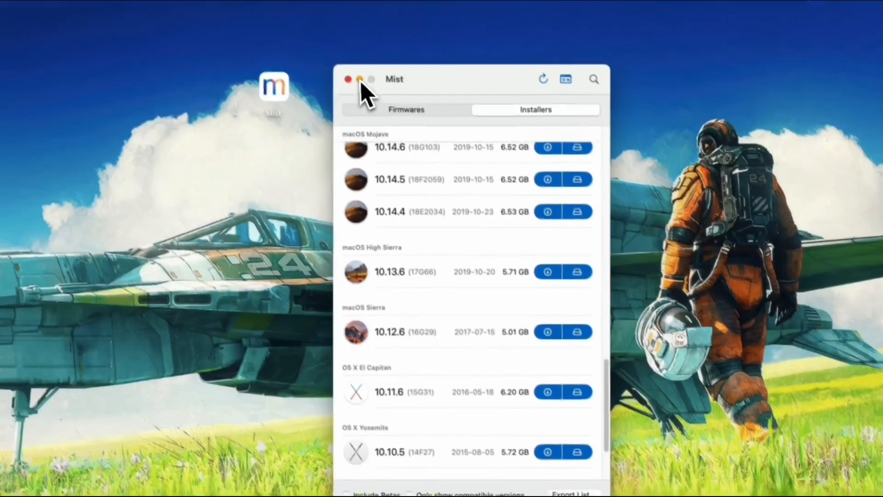
left_click(317, 32)
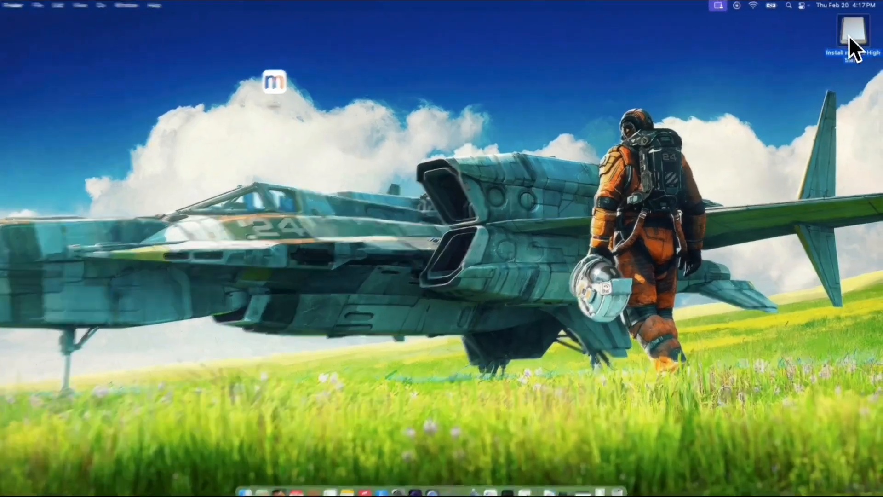
Step: Show the info of the Install macOS High Sierra app on the new installer volume, and close the volume's window
double_click(850, 36)
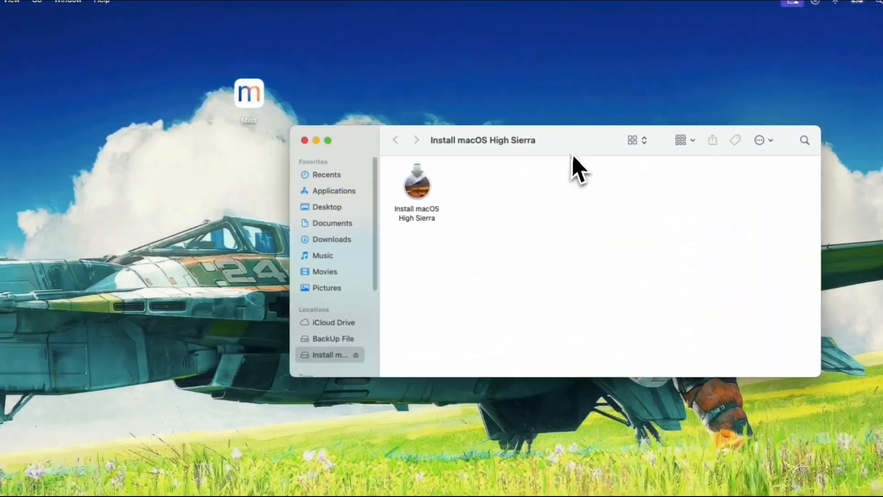
left_click(217, 177)
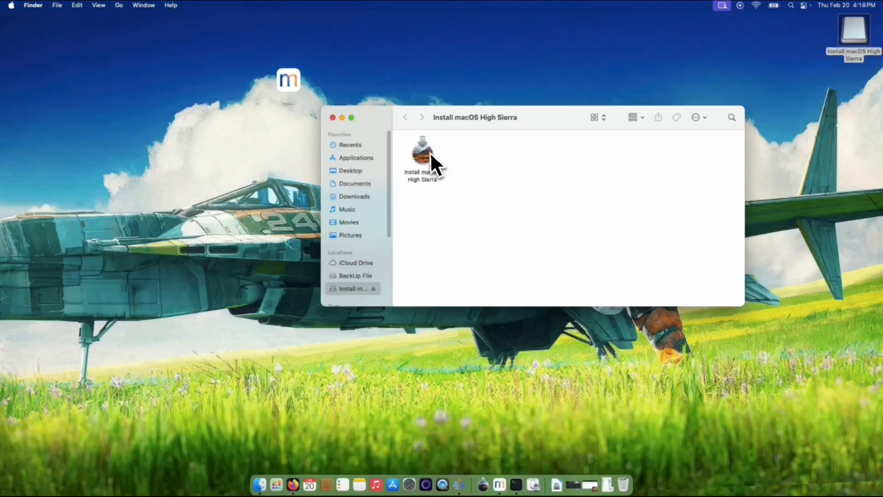
right_click(424, 186)
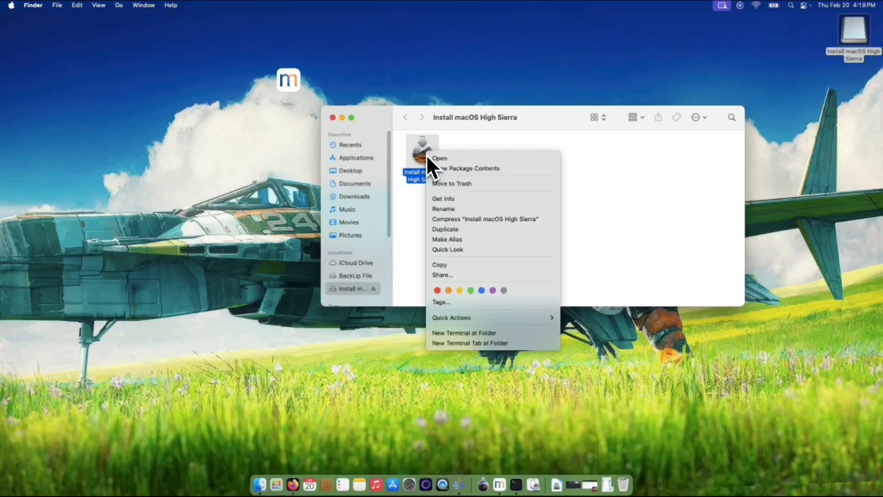
left_click(446, 199)
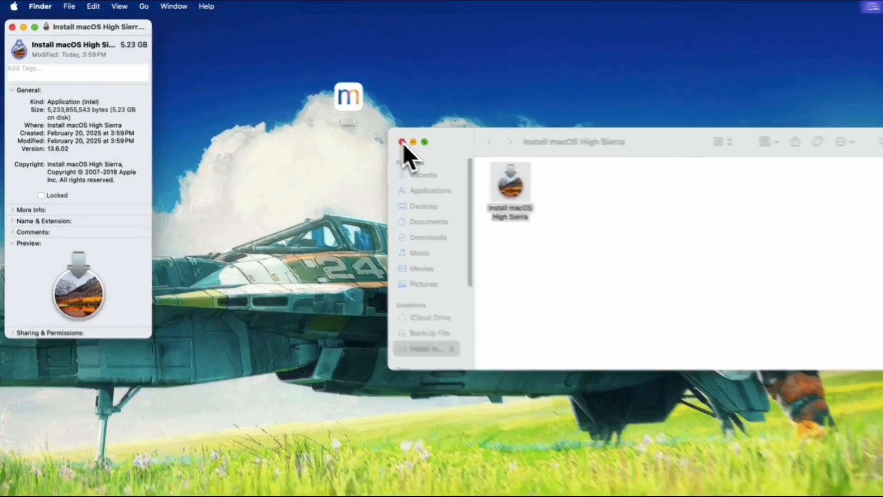
left_click(417, 146)
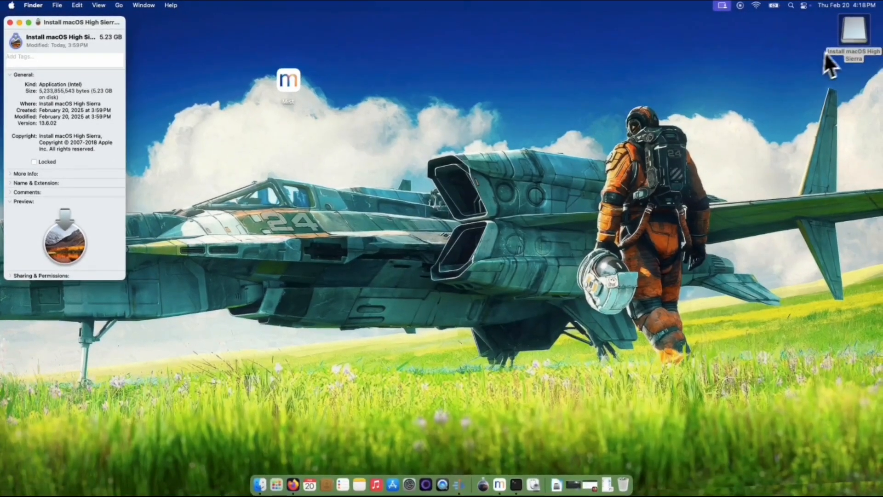
Step: Replace the Install macOS High Sierra volume's icon with the installer app's icon through their info windows, and close both windows
right_click(851, 37)
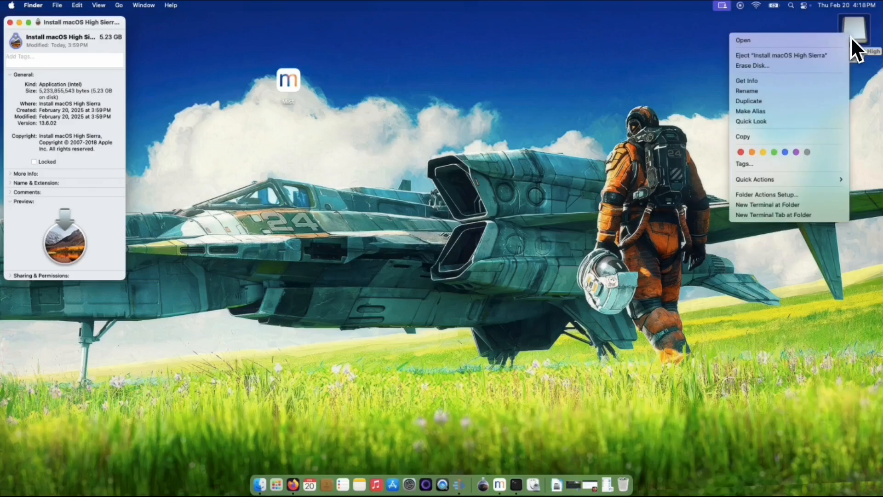
left_click(758, 84)
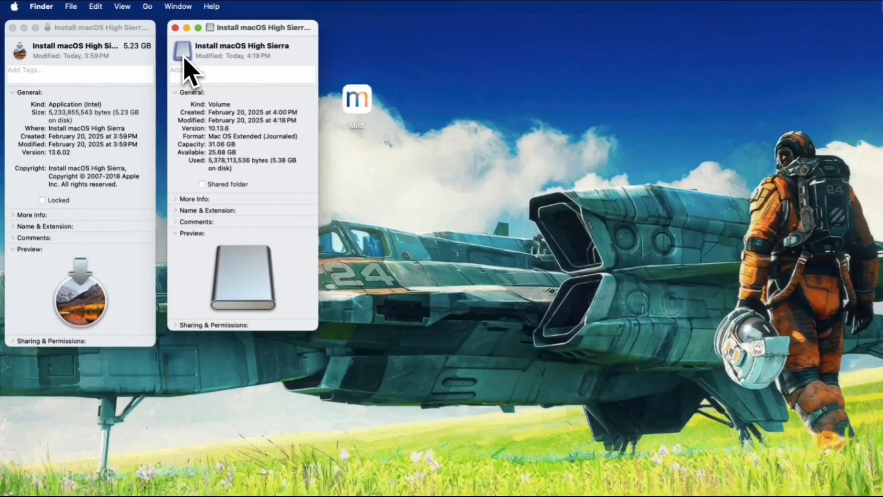
key("super+v")
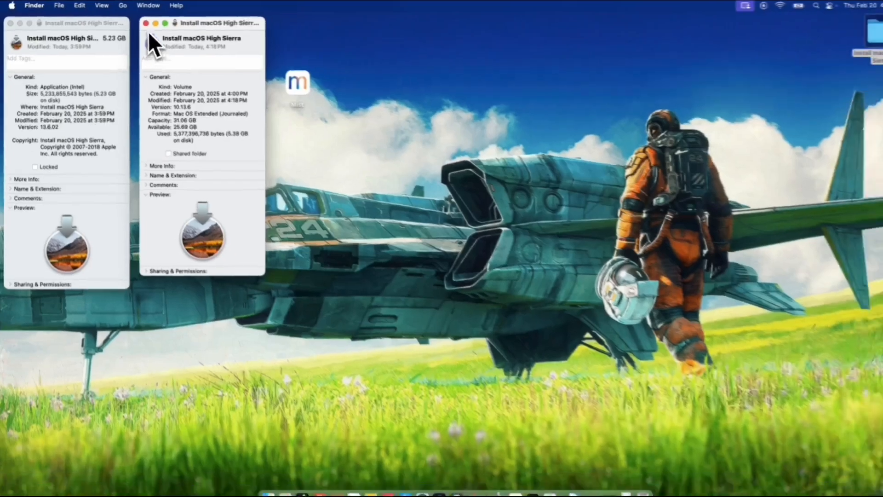
left_click(149, 24)
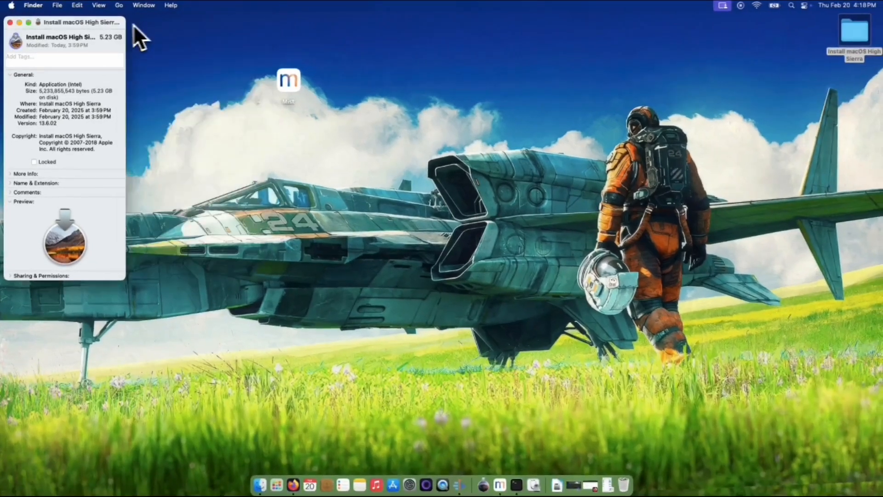
left_click(11, 23)
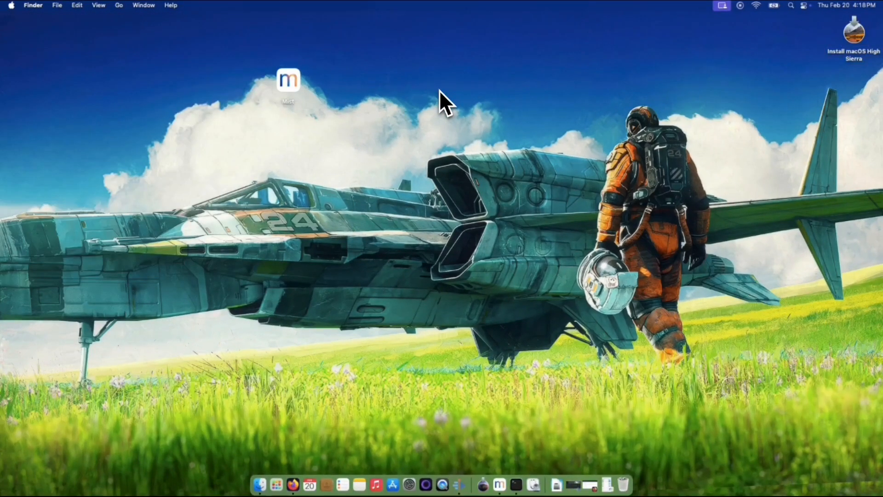